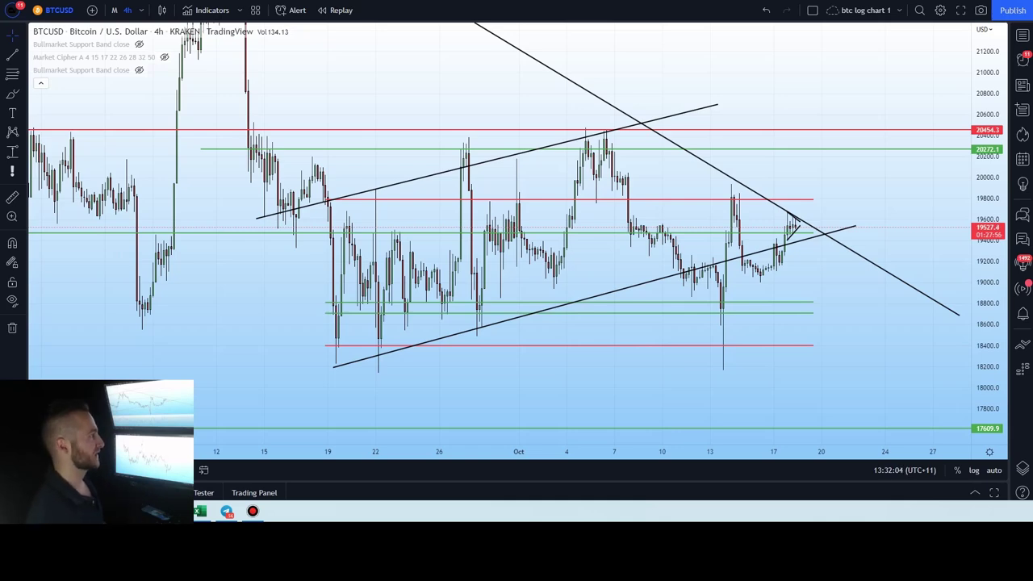
# Switch to the BLX daily chart and extend the descending resistance trendline slightly further past the latest candles.
pyautogui.hotkey('ctrl', 'Tab')
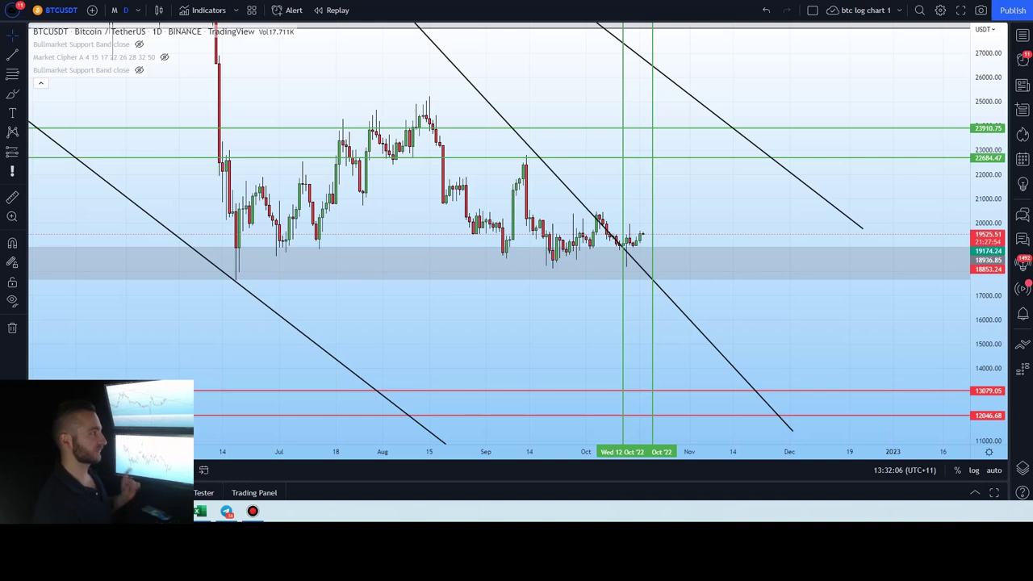
pyautogui.press('space')
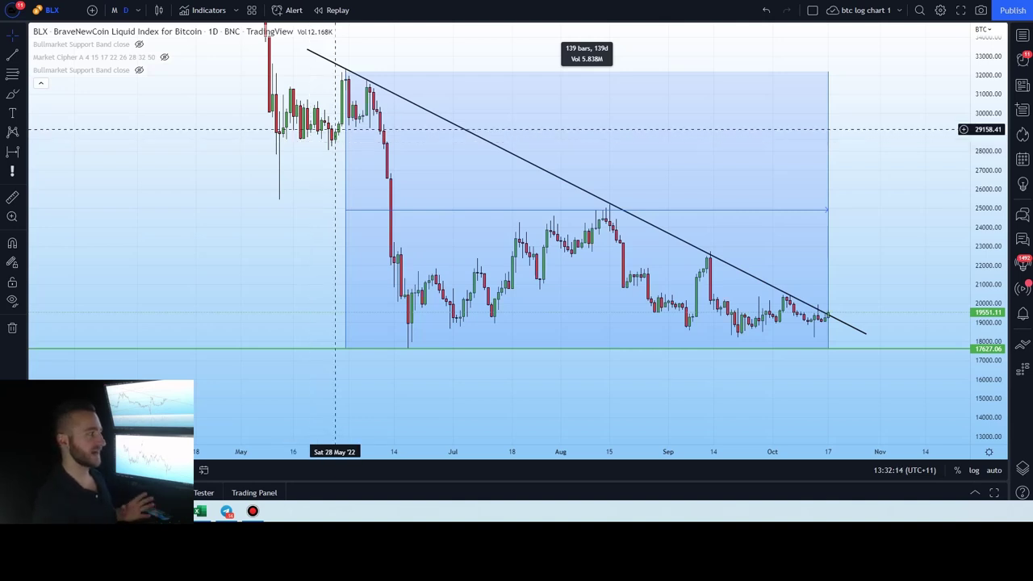
pyautogui.moveTo(869, 330); pyautogui.dragTo(873, 332)
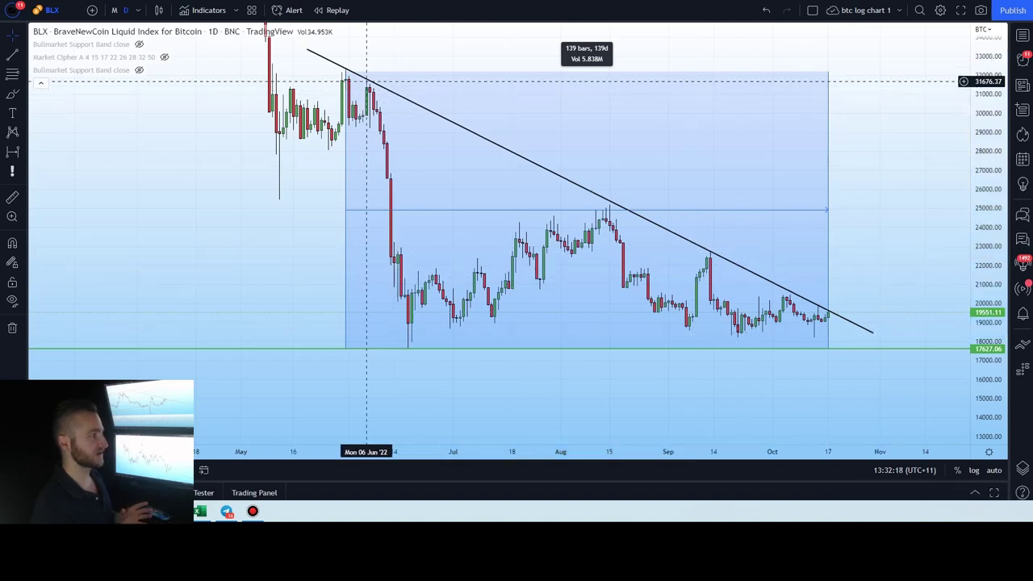
pyautogui.click(842, 311)
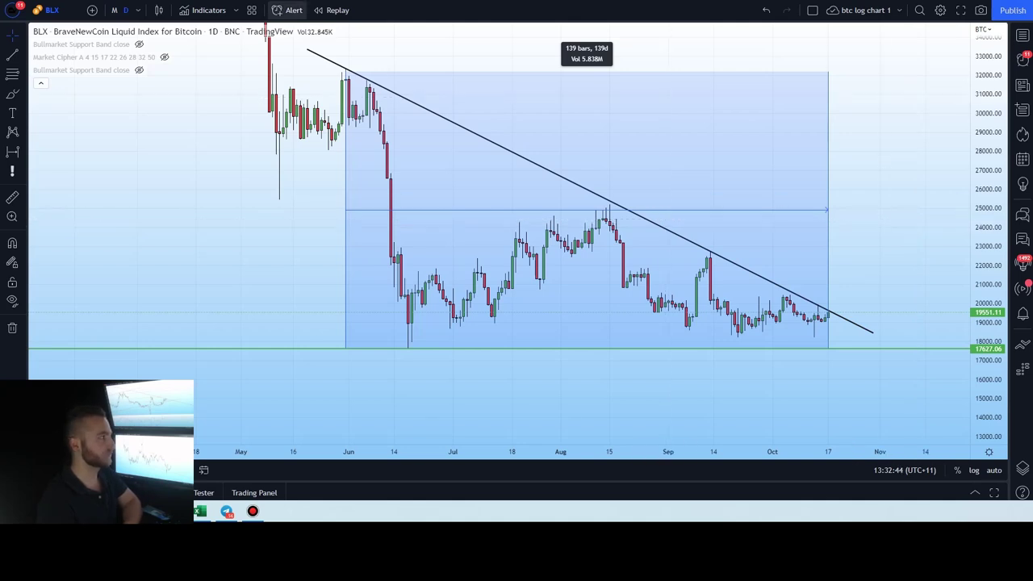
# Return to the Kraken BTCUSD chart and set its interval to 5 minutes.
pyautogui.click(147, 2)
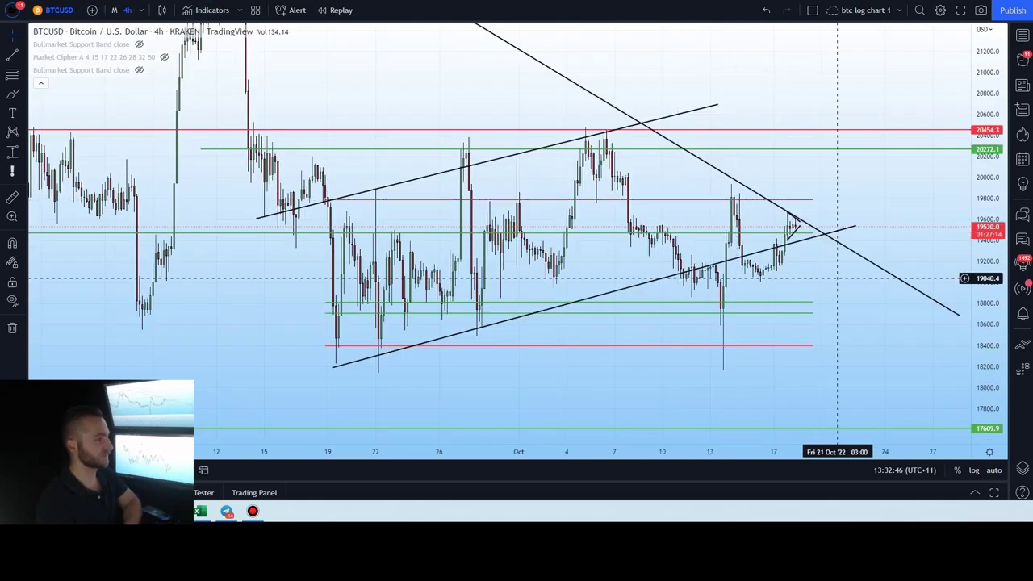
pyautogui.moveTo(986, 338); pyautogui.dragTo(986, 302)
pyautogui.scroll(3, 904, 291)
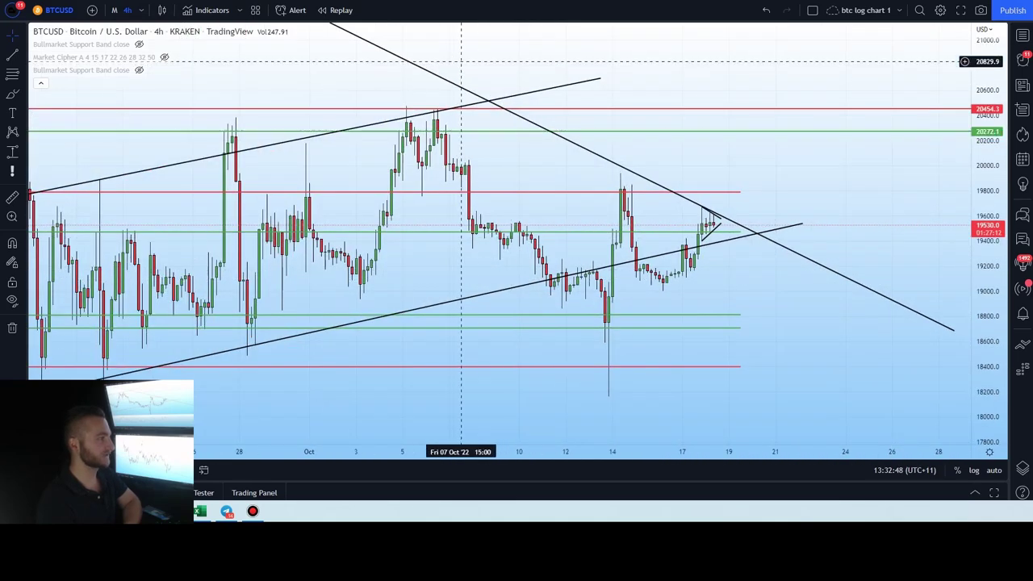
pyautogui.moveTo(461, 60); pyautogui.dragTo(657, 232)
pyautogui.moveTo(450, 121); pyautogui.dragTo(672, 241)
pyautogui.hscroll(10, 599, 161)
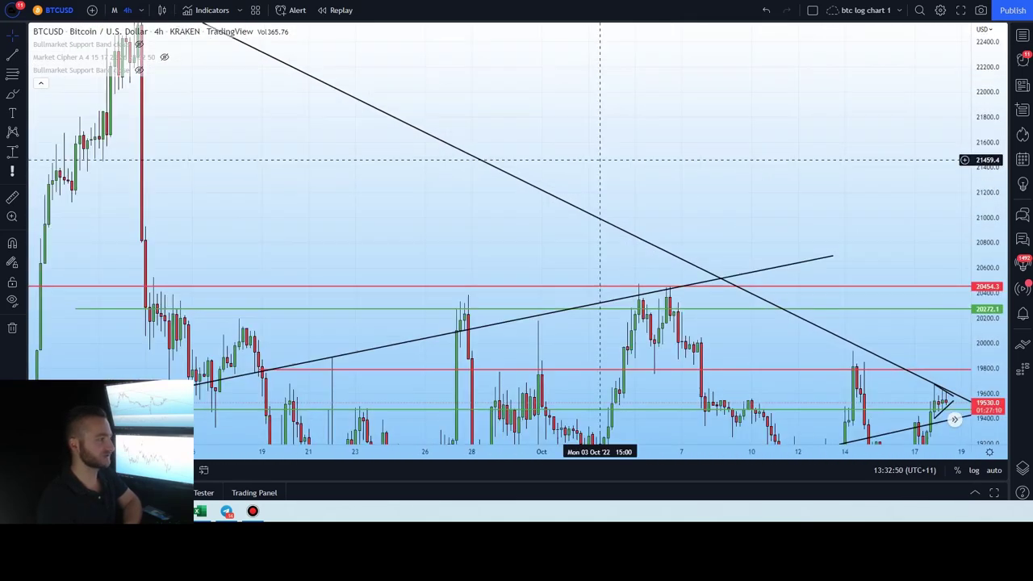
pyautogui.click(129, 10)
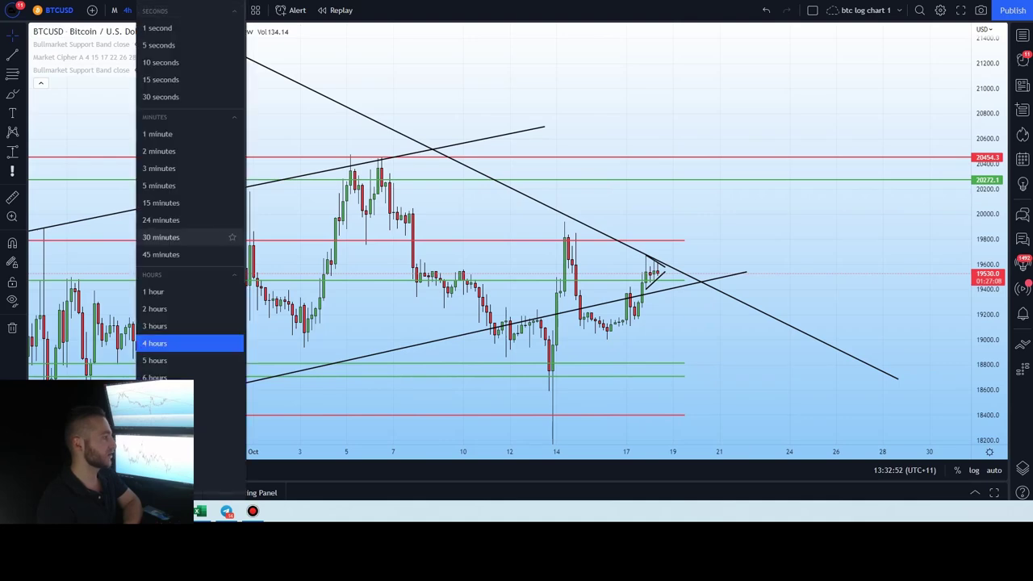
pyautogui.click(161, 186)
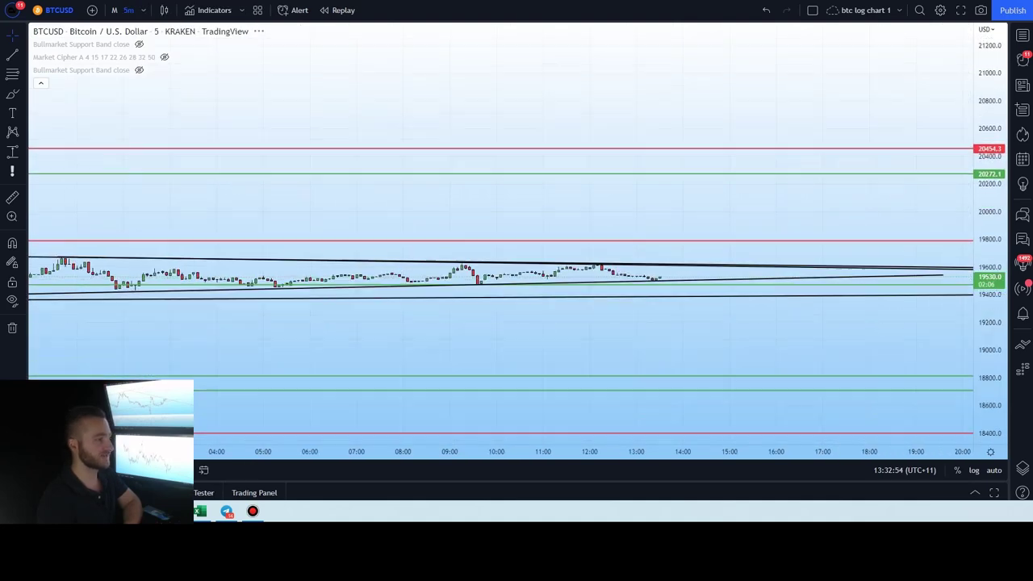
# Examine the small triangle between the converging trendlines on the 5-minute BTCUSD chart and the price action leading into it.
pyautogui.scroll(5, 960, 266)
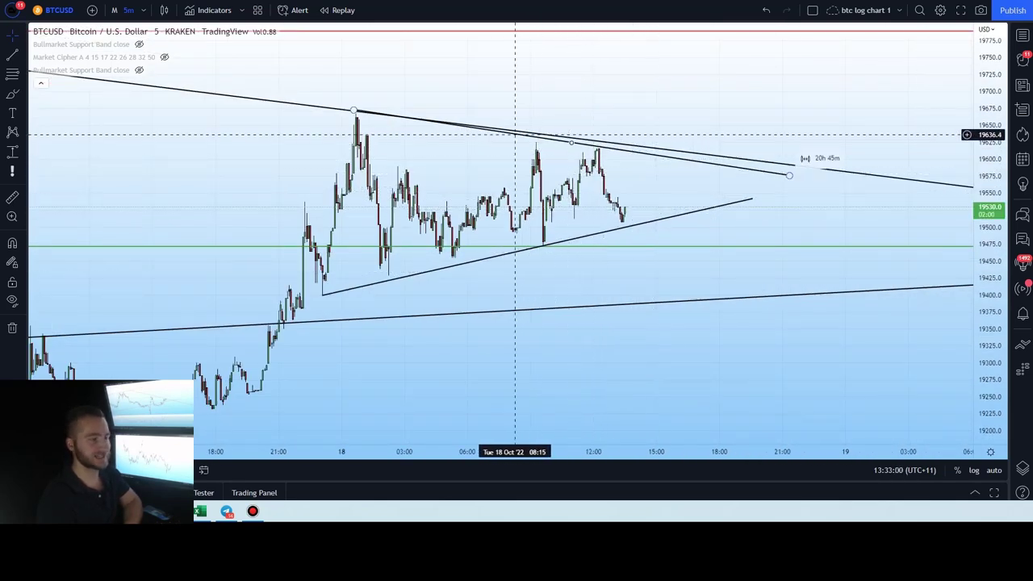
pyautogui.scroll(-8, 888, 186)
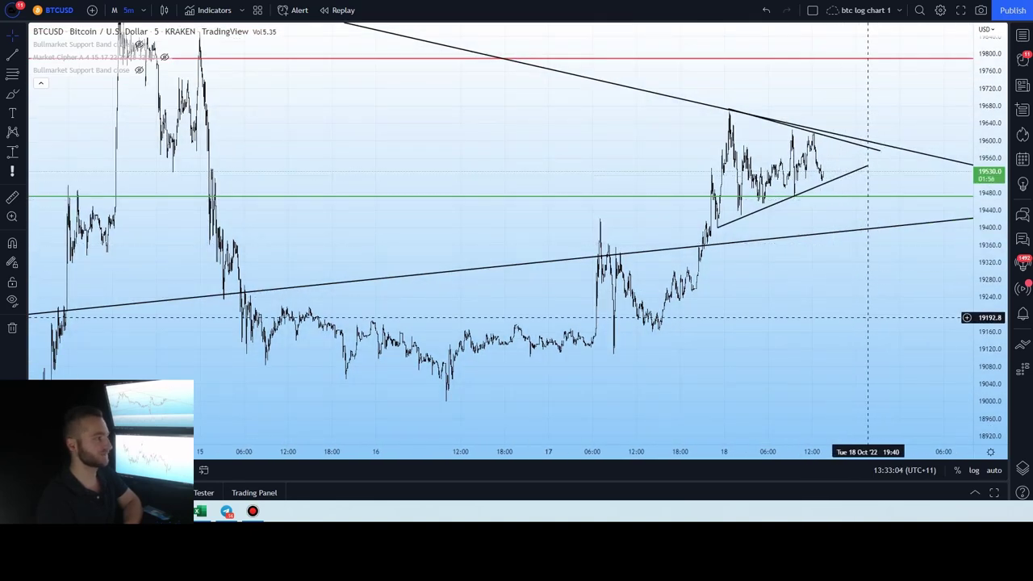
pyautogui.scroll(5, 855, 178)
pyautogui.scroll(4, 847, 178)
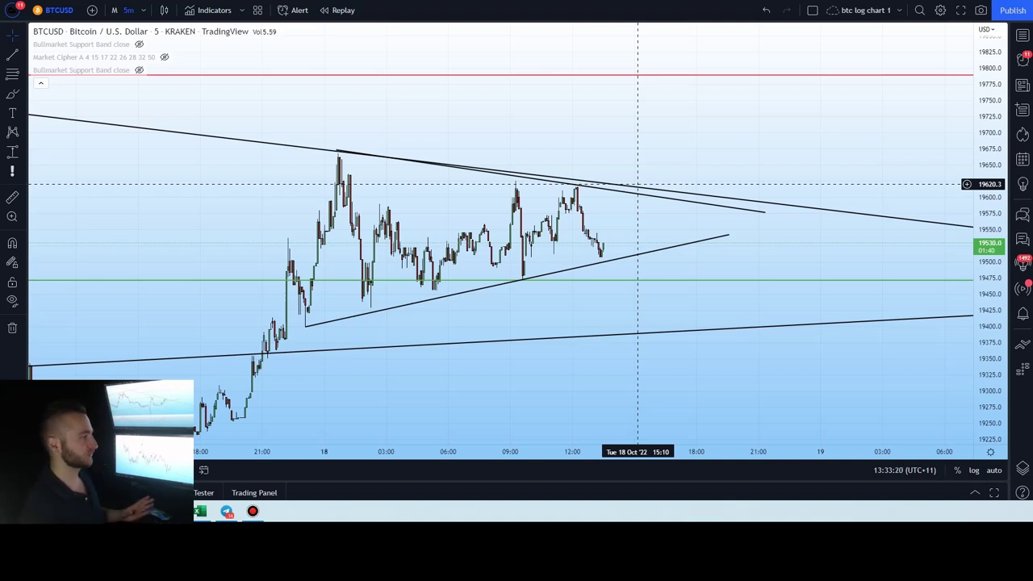
pyautogui.click(678, 246)
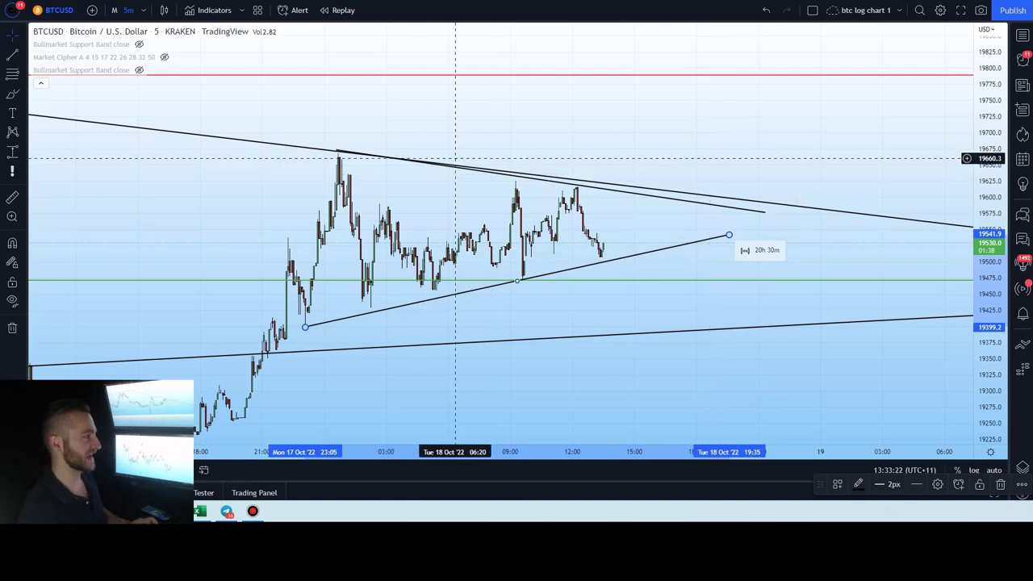
pyautogui.scroll(-3, 455, 158)
pyautogui.moveTo(990, 139); pyautogui.dragTo(989, 210)
pyautogui.moveTo(832, 172); pyautogui.dragTo(772, 122)
pyautogui.scroll(2, 955, 214)
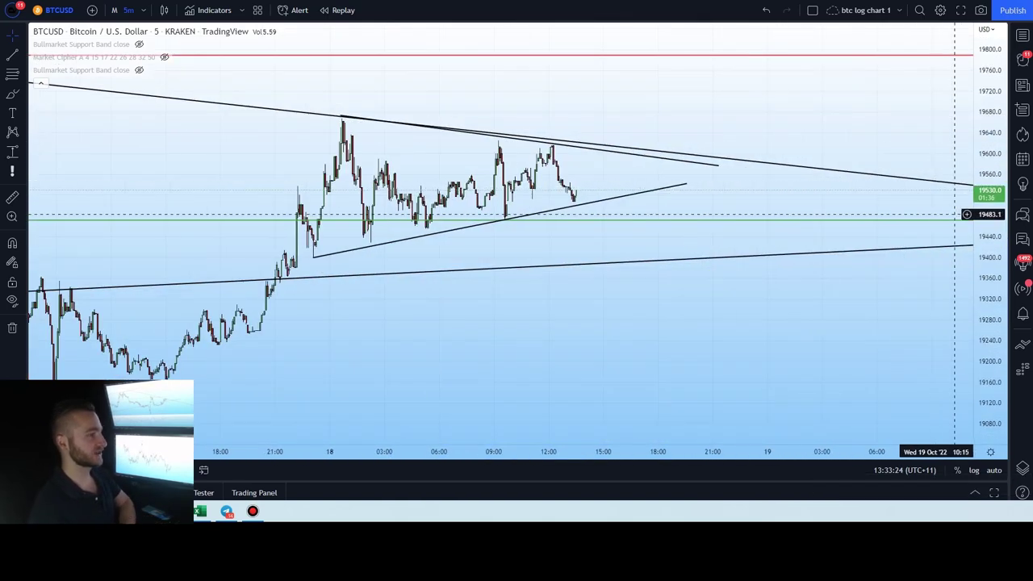
pyautogui.moveTo(989, 214); pyautogui.dragTo(989, 190)
pyautogui.moveTo(676, 116); pyautogui.dragTo(735, 174)
# Measure the small triangle's height with a price range, project it upward from 19600.0 at the upper trendline, and remove the range.
pyautogui.click(12, 151)
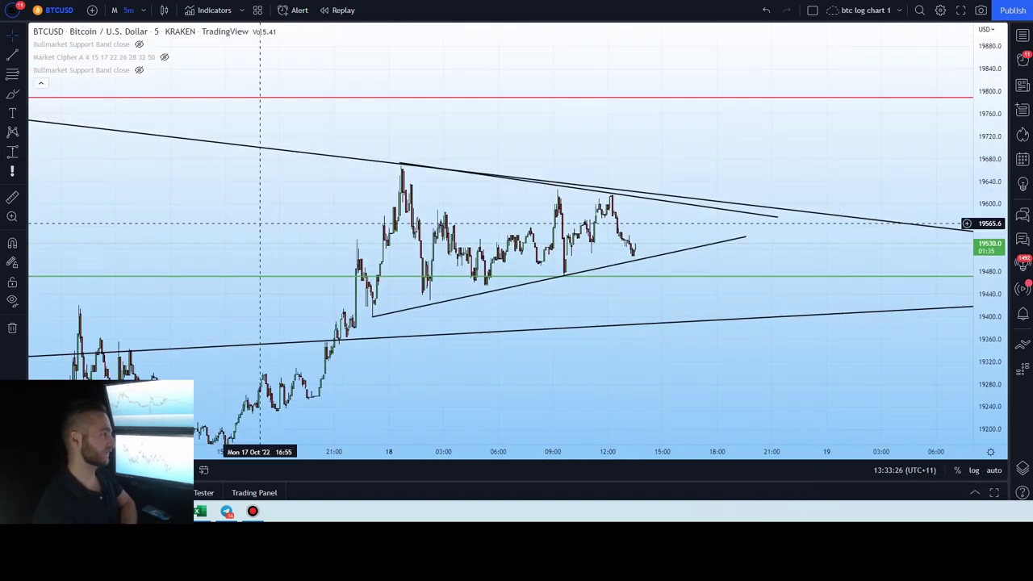
pyautogui.keyDown('shift'); pyautogui.click(370, 315); pyautogui.keyUp('shift')
pyautogui.click(410, 166)
pyautogui.hscroll(-3, 517, 184)
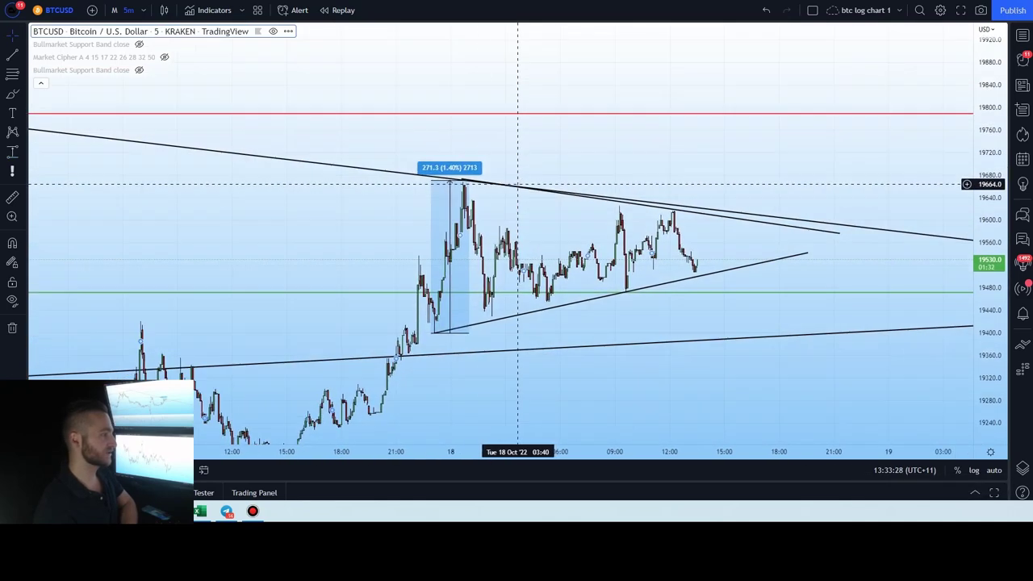
pyautogui.moveTo(468, 205); pyautogui.dragTo(748, 88)
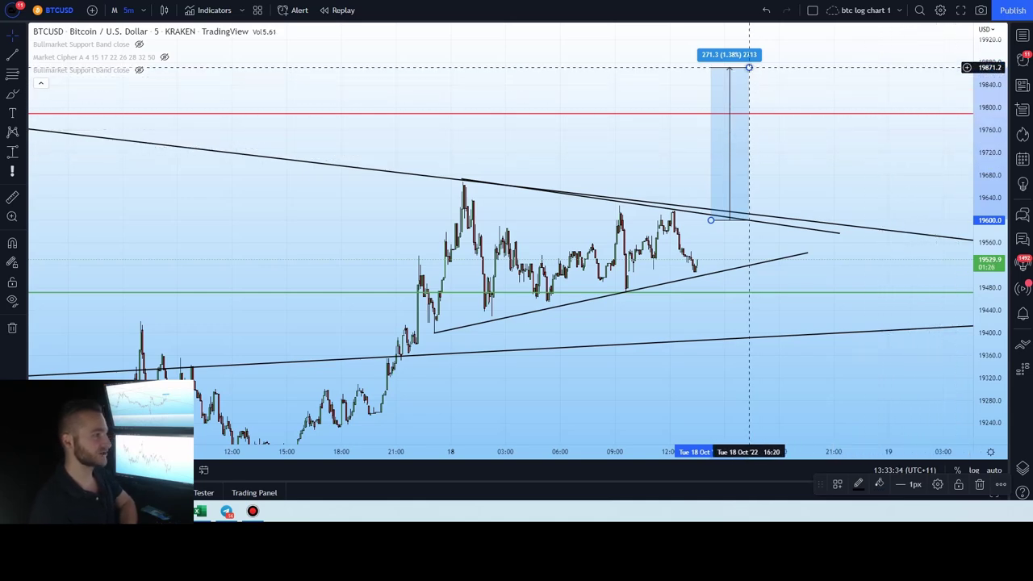
pyautogui.press('Delete')
# Set the BTCUSD chart interval to 4 hours and bring the channel and recent candles into view.
pyautogui.scroll(-5, 858, 180)
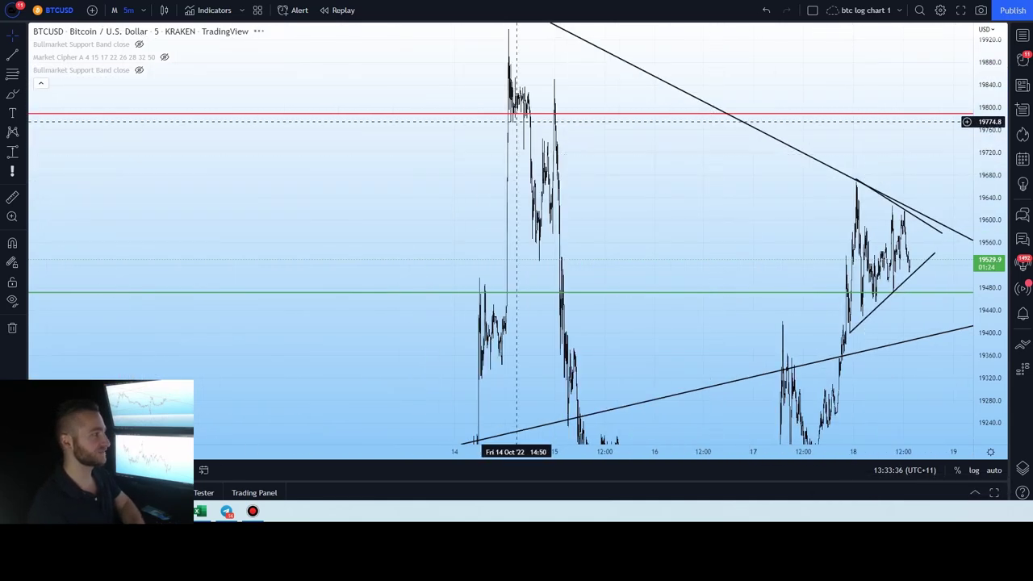
pyautogui.click(128, 10)
pyautogui.scroll(-3, 193, 178)
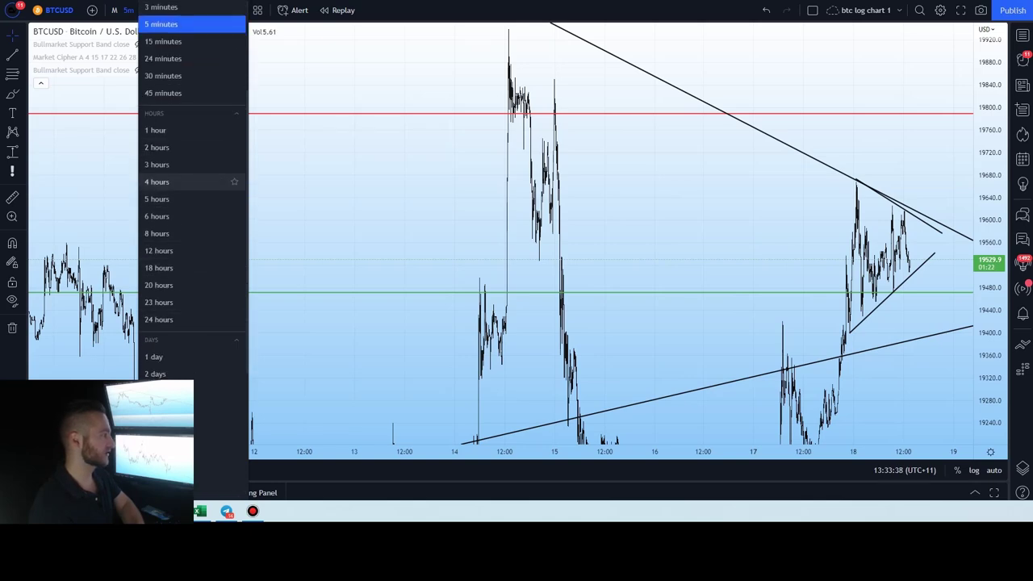
pyautogui.click(193, 181)
pyautogui.scroll(8, 930, 380)
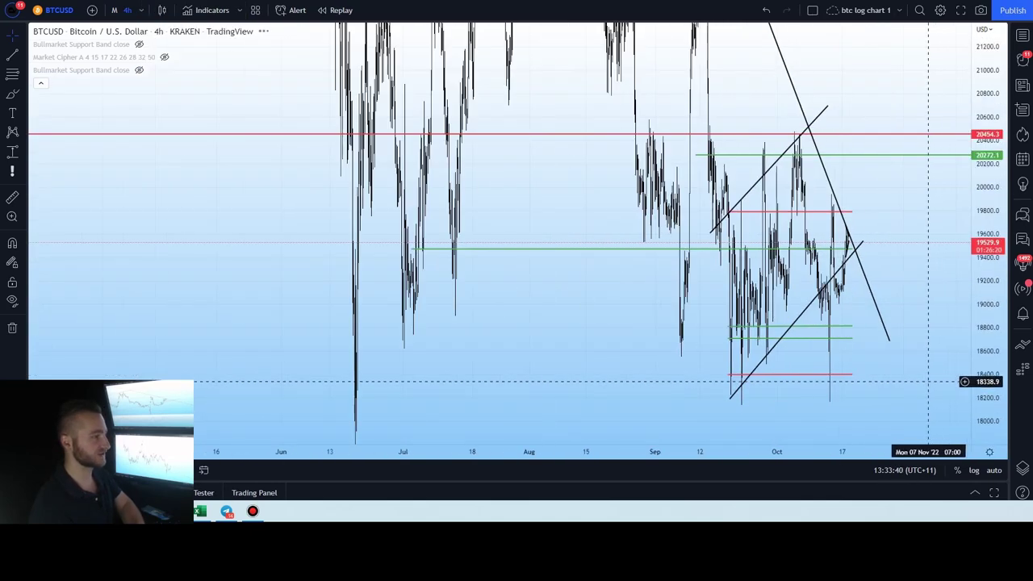
pyautogui.scroll(3, 836, 354)
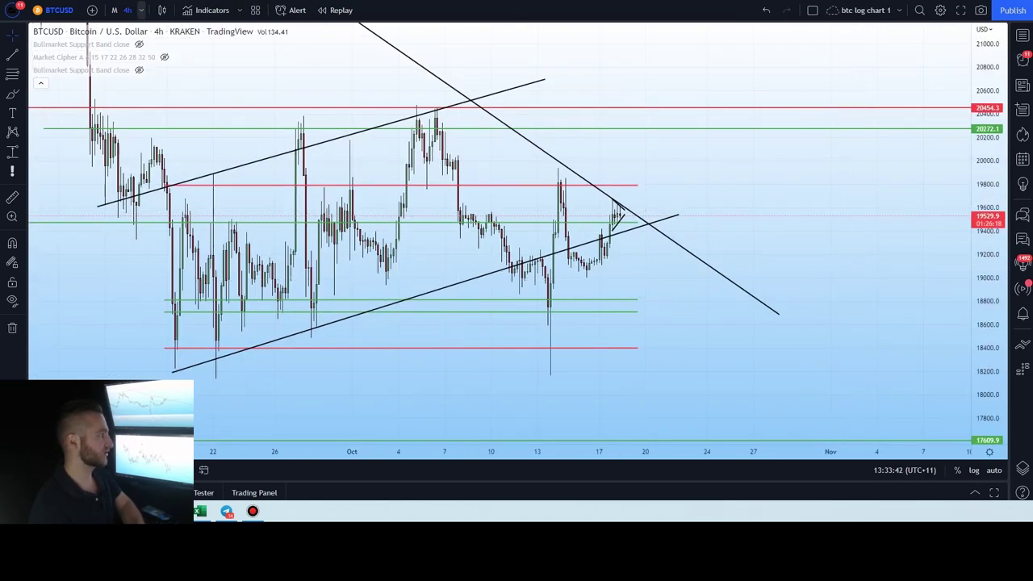
# Set the chart interval to 1 hour and review the channel since mid-September.
pyautogui.click(128, 9)
pyautogui.click(153, 130)
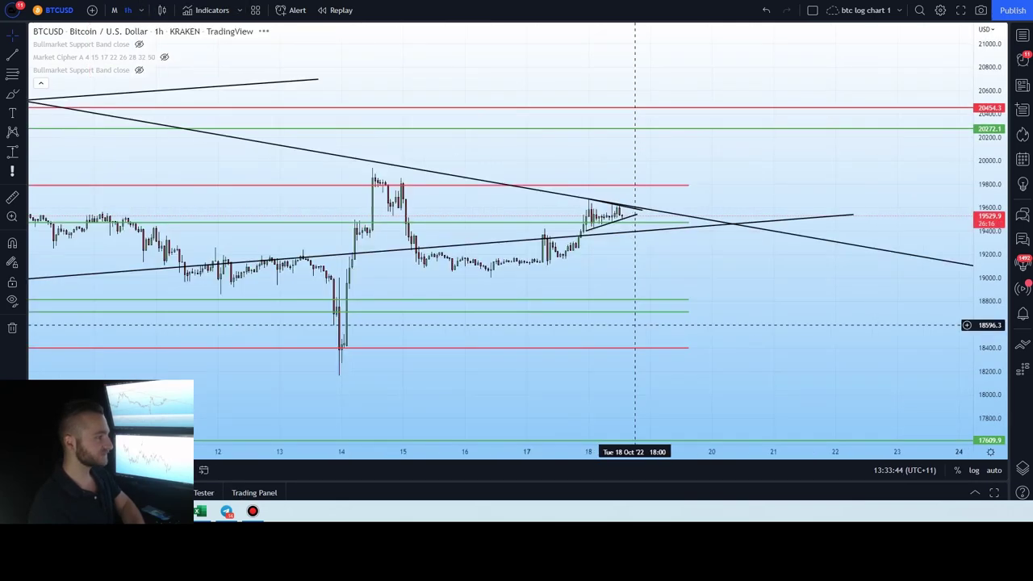
pyautogui.scroll(-5, 793, 285)
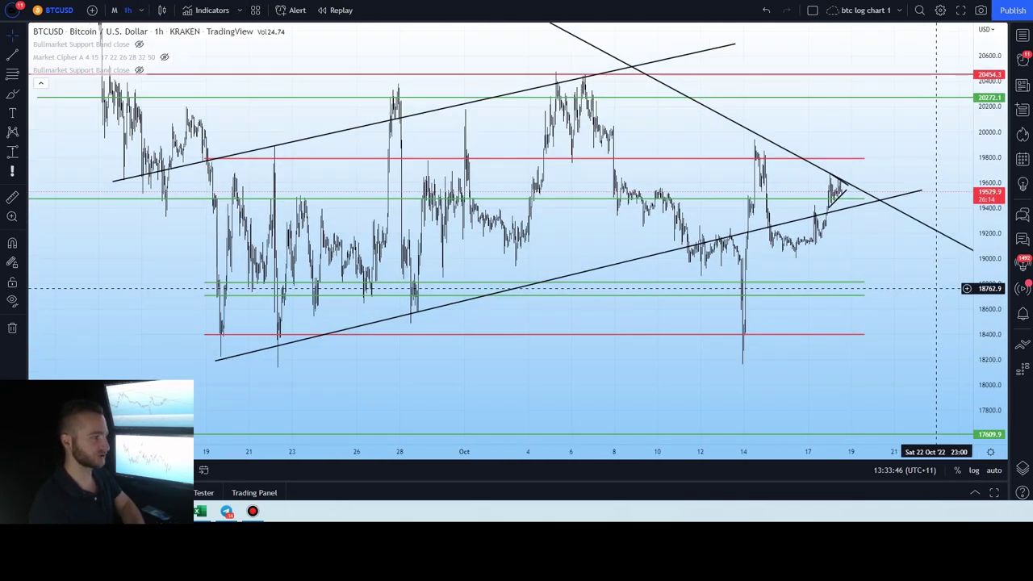
pyautogui.scroll(-5, 877, 276)
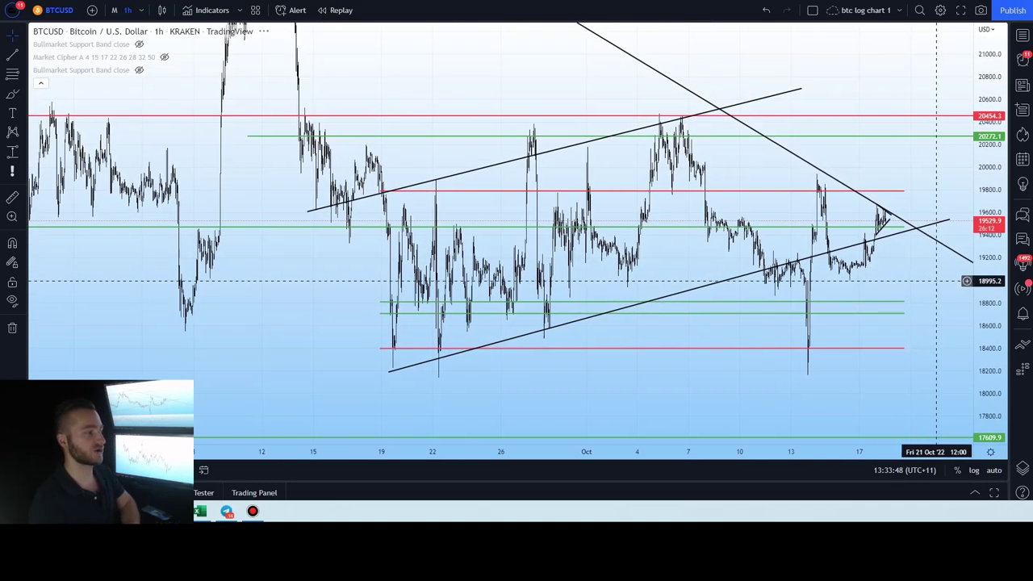
pyautogui.scroll(3, 726, 250)
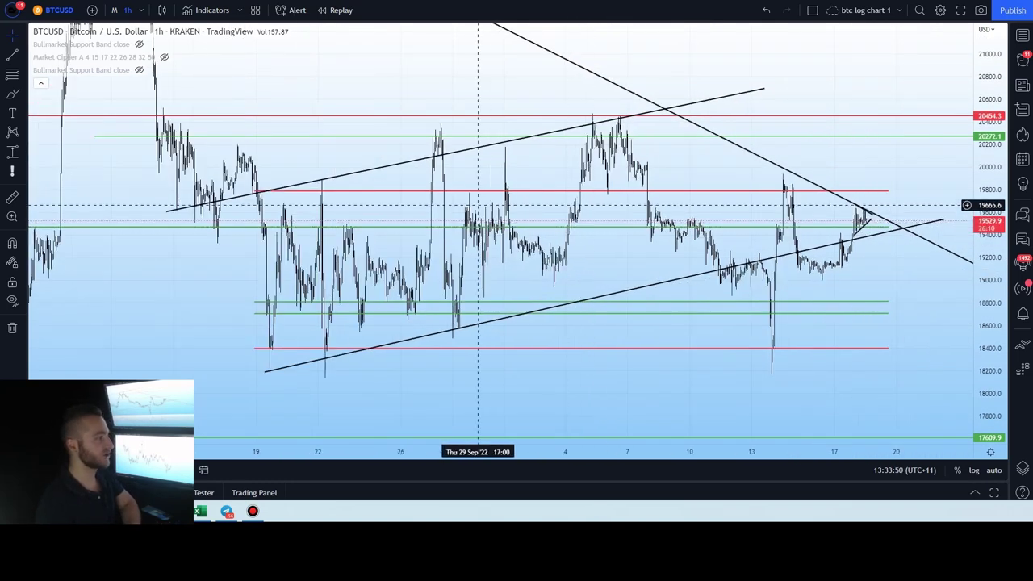
pyautogui.scroll(2, 460, 205)
pyautogui.scroll(-2, 487, 201)
# Set the interval to 2 hours and brush a rising arrow from just above the small triangle to the 20454.3 resistance line.
pyautogui.click(127, 10)
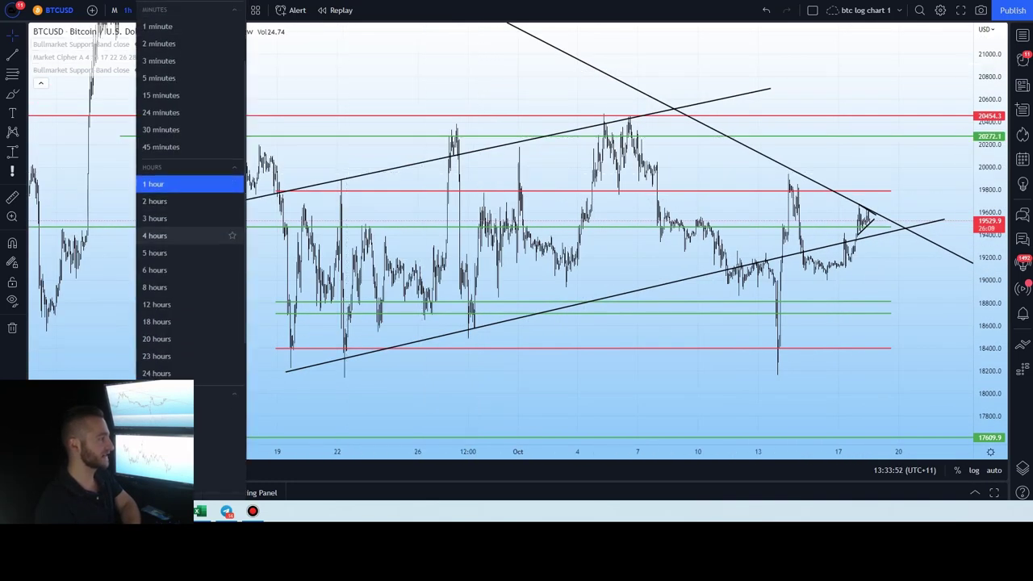
pyautogui.click(155, 201)
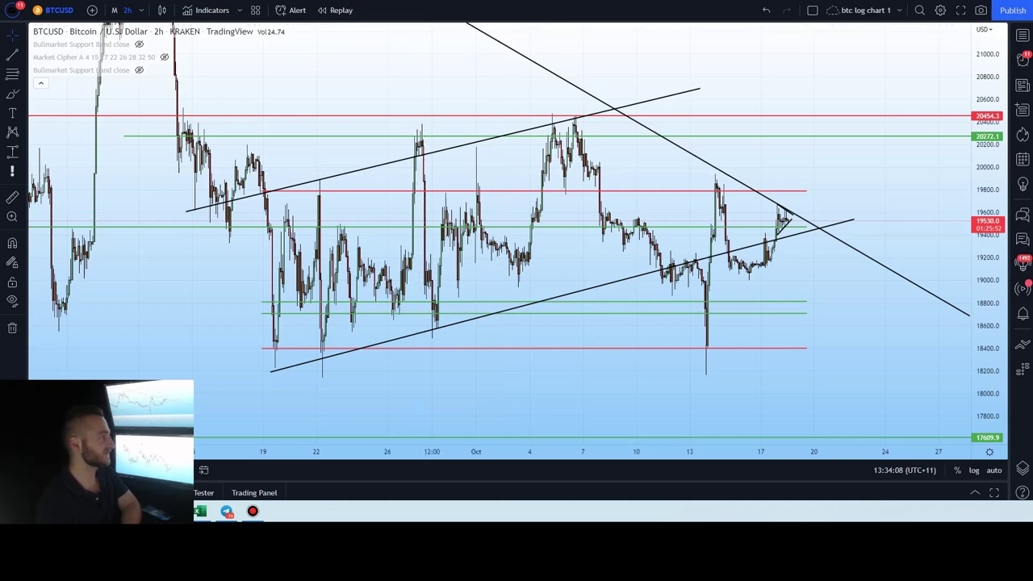
pyautogui.moveTo(782, 179)
pyautogui.mouseDown()
pyautogui.moveTo(806, 167)
pyautogui.moveTo(817, 119)
pyautogui.moveTo(825, 134)
pyautogui.mouseUp()
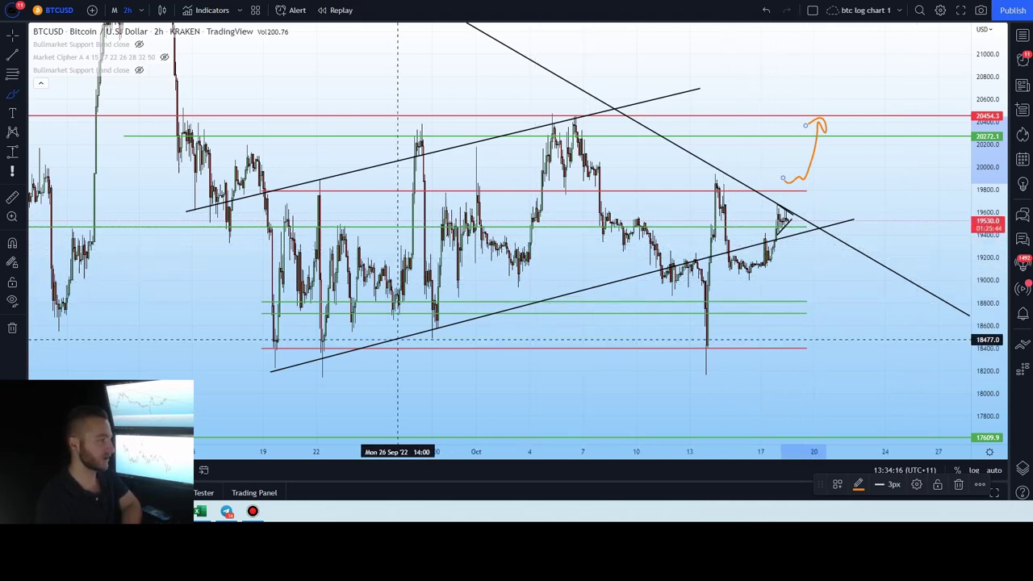
# Brush over the channel's lower trendline, sketch a falling arrow from it to the green support lines near 18800, and undo each stroke.
pyautogui.click(272, 372)
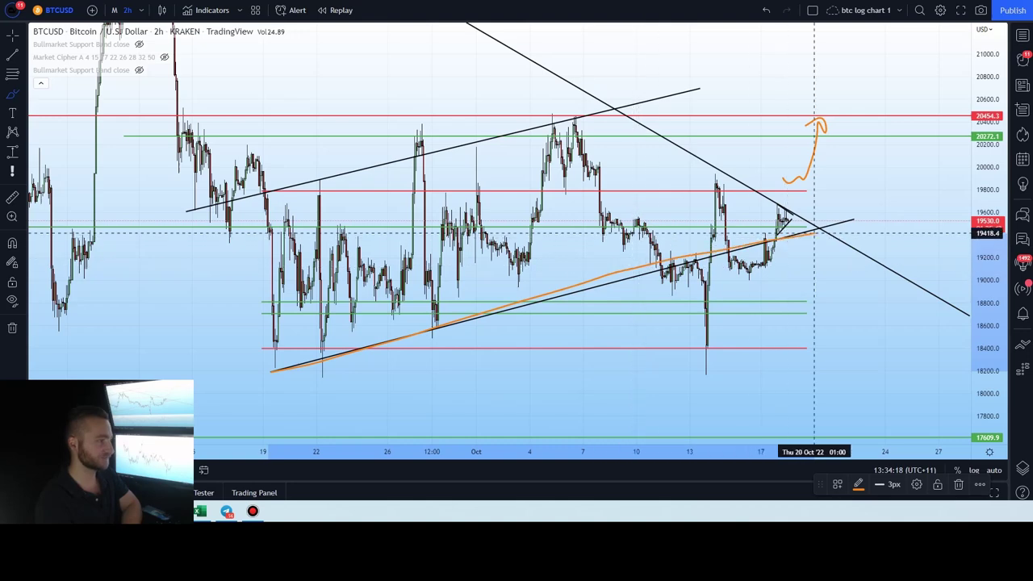
pyautogui.hotkey('ctrl', 'z')
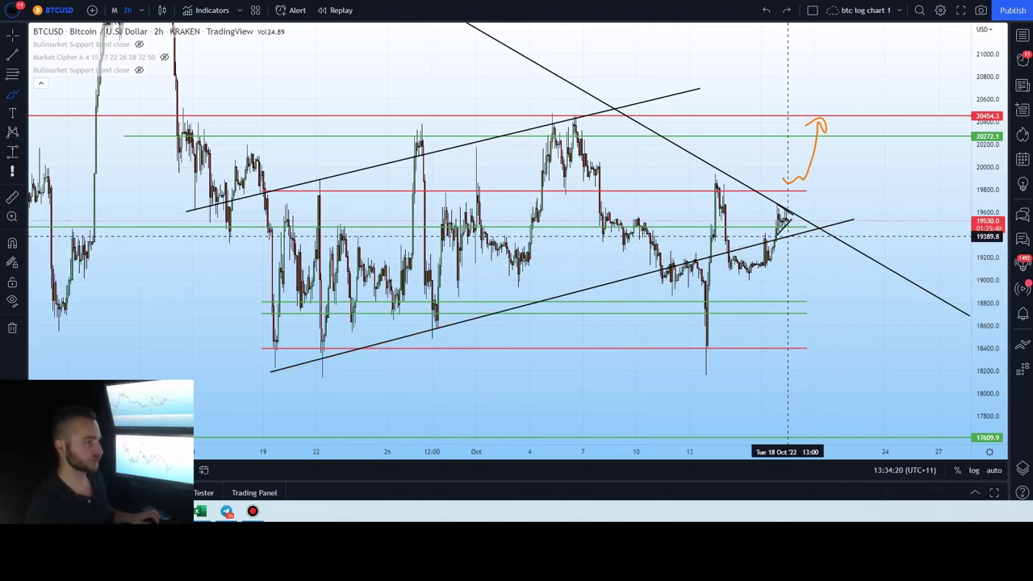
pyautogui.moveTo(786, 241)
pyautogui.mouseDown()
pyautogui.moveTo(798, 251)
pyautogui.moveTo(801, 299)
pyautogui.moveTo(810, 296)
pyautogui.mouseUp()
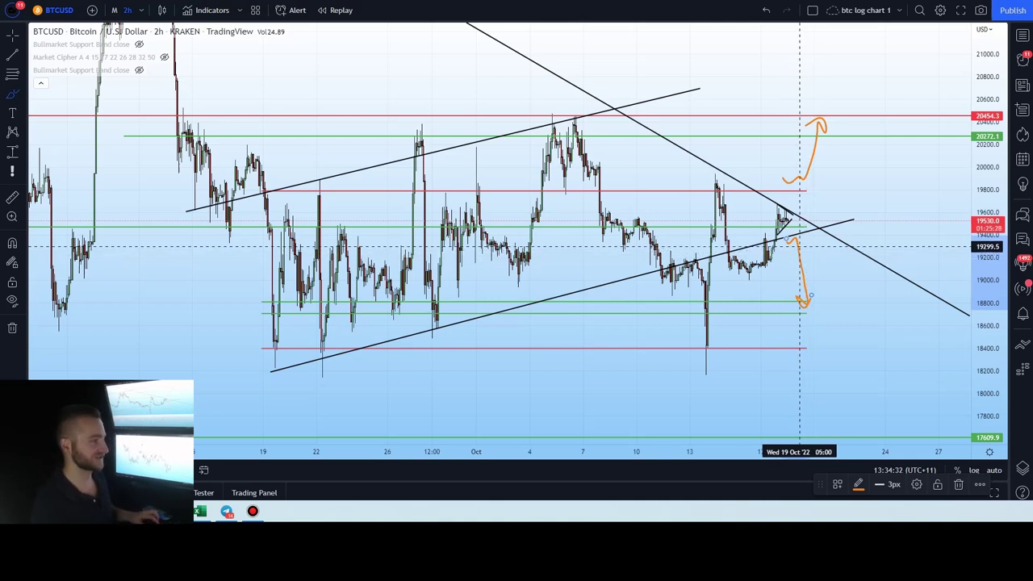
pyautogui.hotkey('ctrl', 'z')
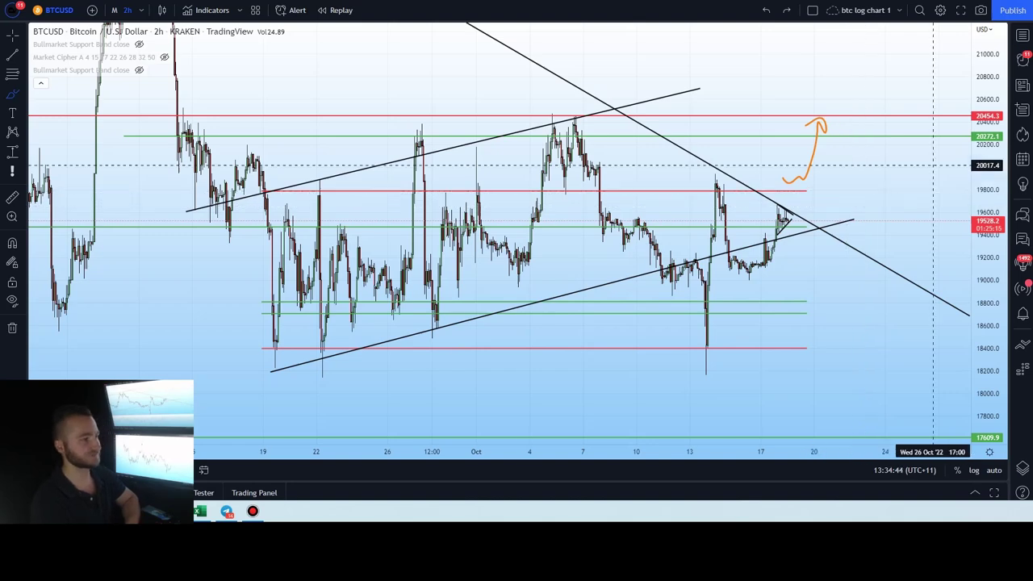
# Brush a circle around the rising arrow's head between the 20272.1 and 20454.3 levels.
pyautogui.moveTo(986, 159); pyautogui.dragTo(986, 219)
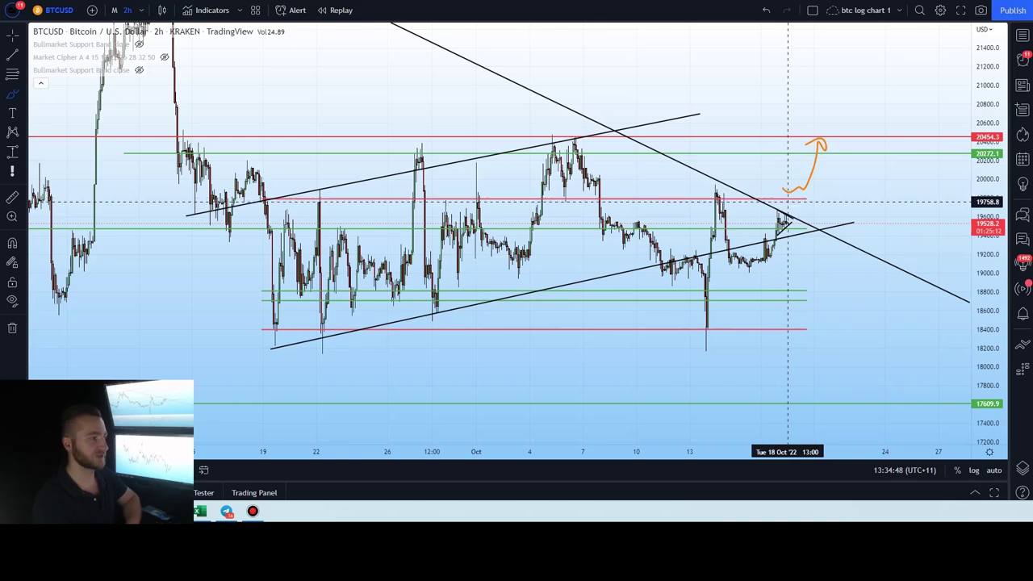
pyautogui.moveTo(825, 144); pyautogui.dragTo(811, 131)
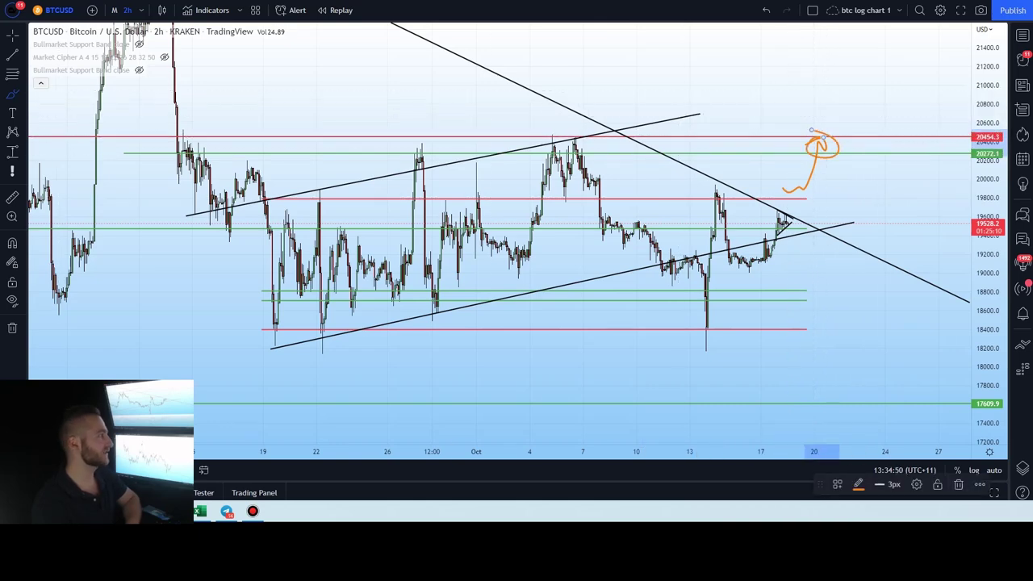
pyautogui.scroll(-3, 702, 115)
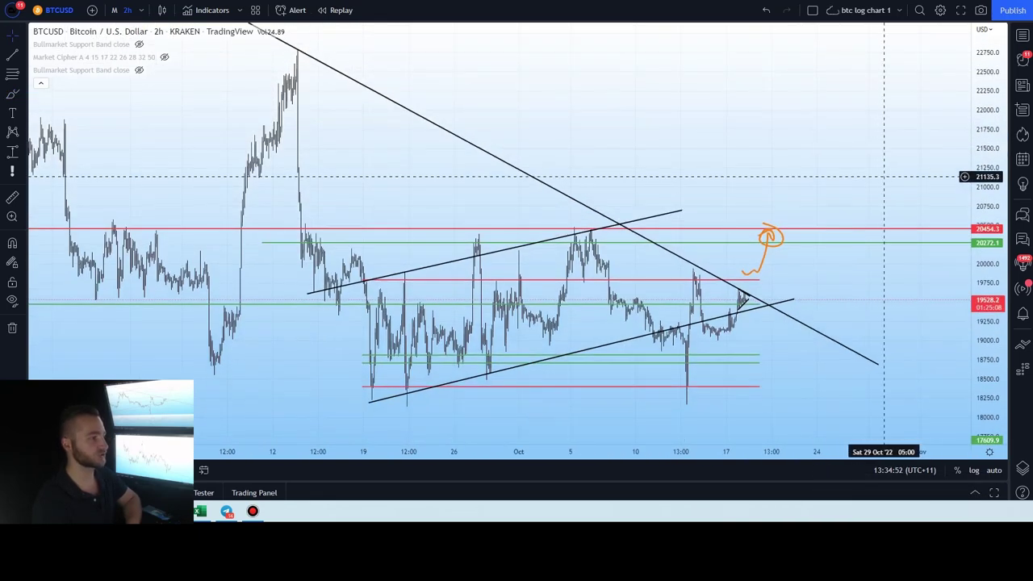
# Examine the channel and the long descending trendline on the 2-hour chart back to the June lows.
pyautogui.moveTo(883, 176); pyautogui.dragTo(816, 149)
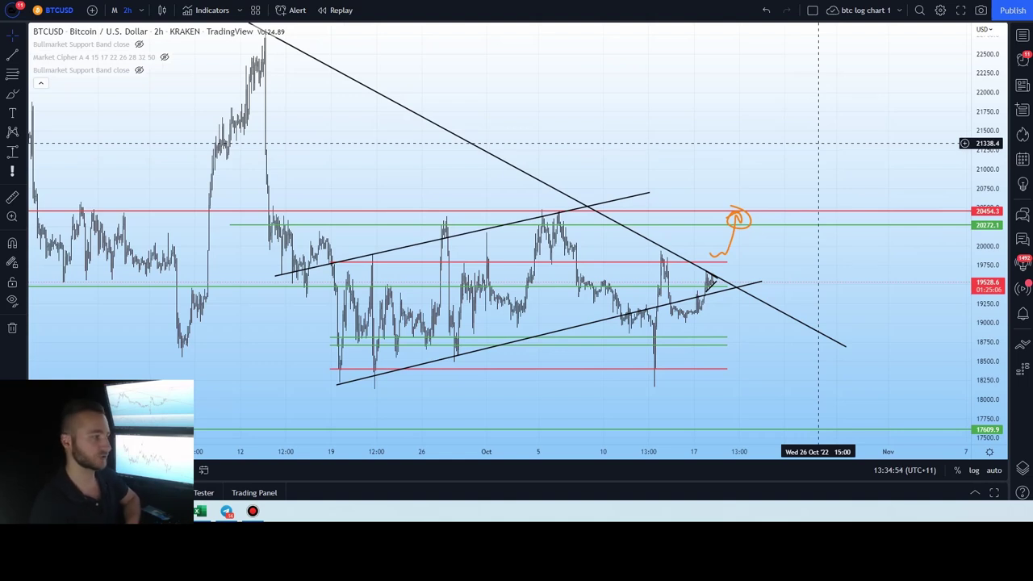
pyautogui.moveTo(734, 167); pyautogui.dragTo(703, 140)
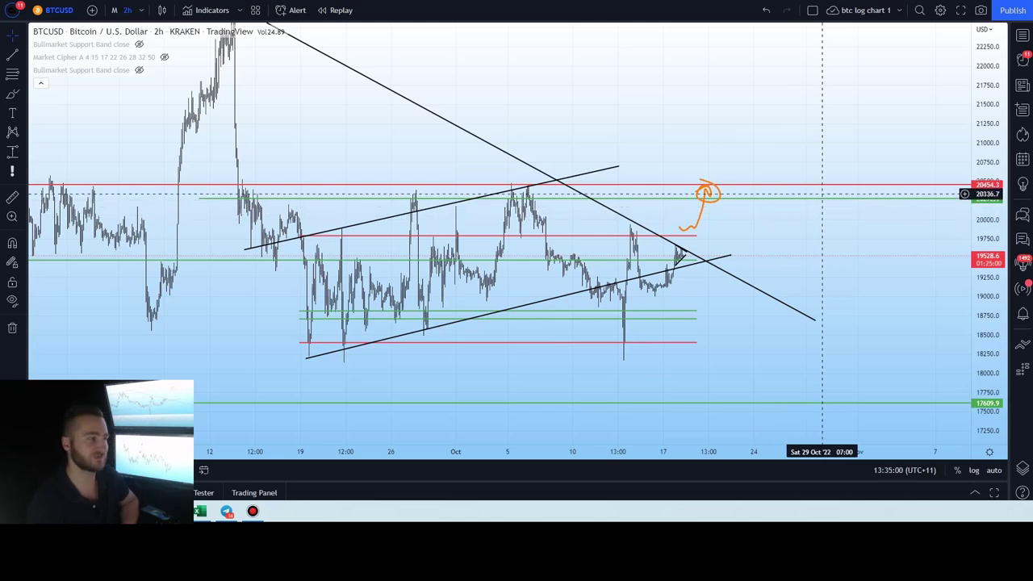
pyautogui.scroll(-3, 733, 158)
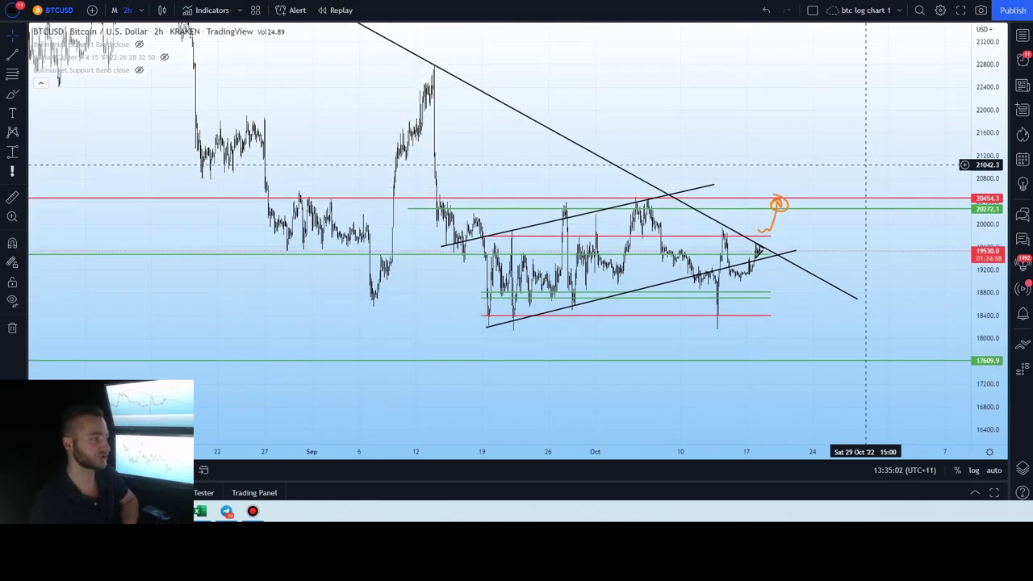
pyautogui.scroll(-2, 865, 165)
pyautogui.scroll(-2, 880, 177)
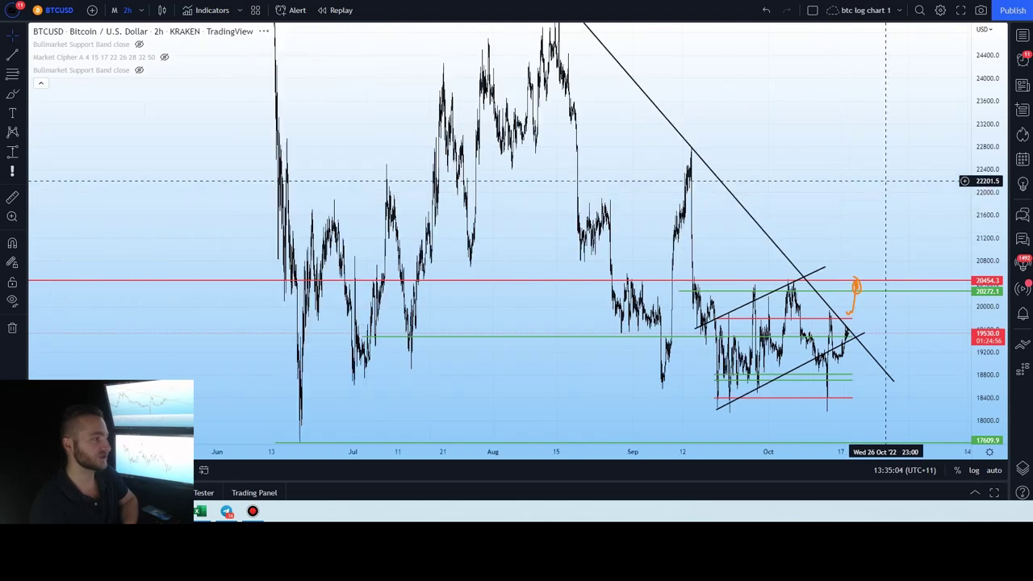
pyautogui.scroll(2, 894, 189)
pyautogui.moveTo(810, 205); pyautogui.dragTo(896, 130)
pyautogui.moveTo(986, 121); pyautogui.dragTo(986, 211)
pyautogui.moveTo(928, 165); pyautogui.dragTo(873, 200)
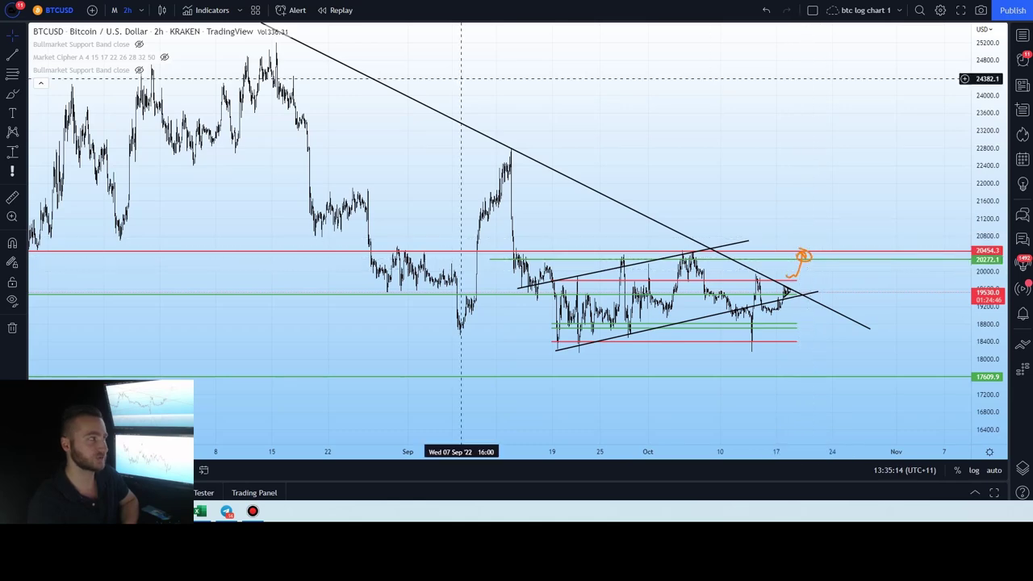
# On the BTCUSDT daily chart, brush a rising arrow circled between 22684.47 and 23910.75, support strokes under the candles, and a falling arrow to the shaded zone's lower edge.
pyautogui.hotkey('ctrl', 'Tab')
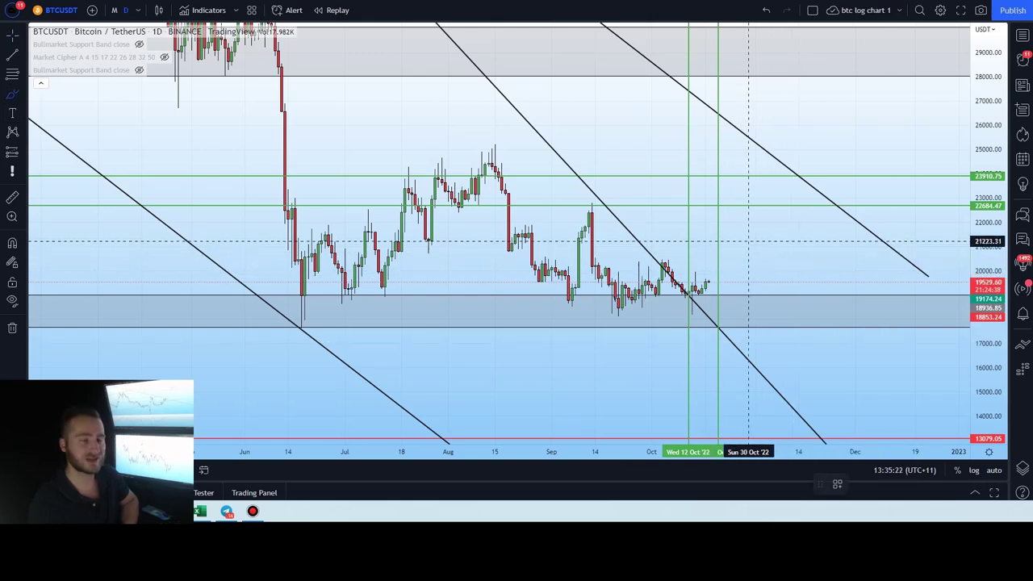
pyautogui.moveTo(702, 251)
pyautogui.mouseDown()
pyautogui.moveTo(717, 256)
pyautogui.moveTo(742, 206)
pyautogui.moveTo(757, 206)
pyautogui.moveTo(742, 175)
pyautogui.moveTo(769, 196)
pyautogui.mouseUp()
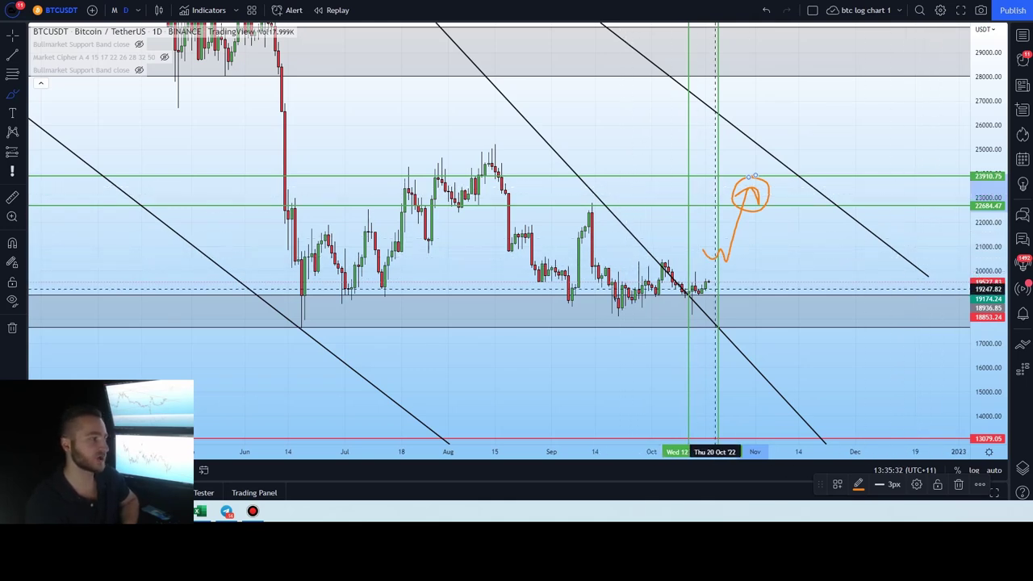
pyautogui.moveTo(702, 295); pyautogui.dragTo(740, 296)
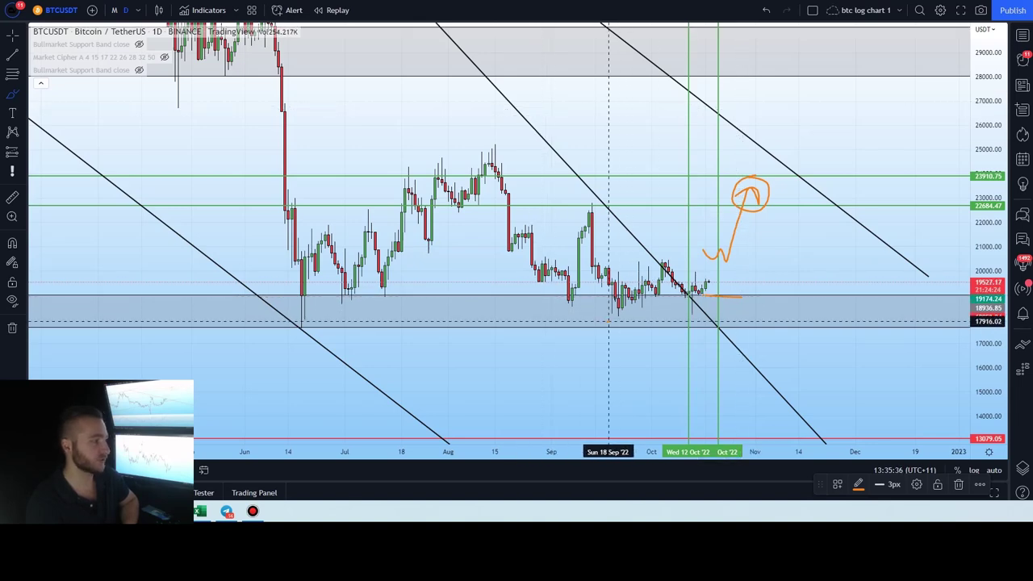
pyautogui.moveTo(608, 321); pyautogui.dragTo(774, 284)
pyautogui.moveTo(713, 296)
pyautogui.mouseDown()
pyautogui.moveTo(726, 323)
pyautogui.moveTo(712, 322)
pyautogui.mouseUp()
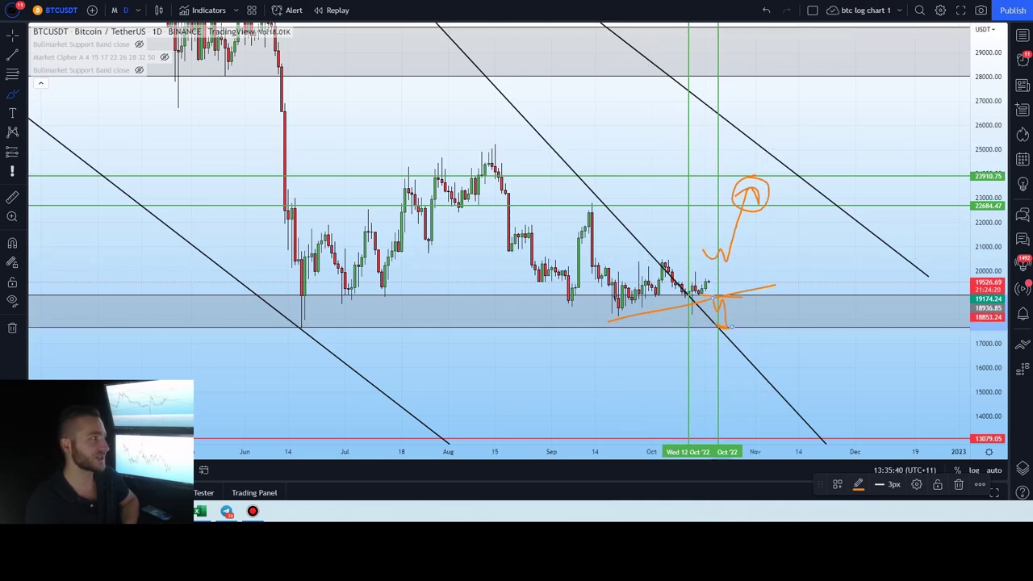
# Return to the BTCUSD 2-hour chart and brush circles at the 20272.1–20454.3 zone and the red support line near 18400.
pyautogui.hotkey('ctrl', 'Tab')
pyautogui.press('space')
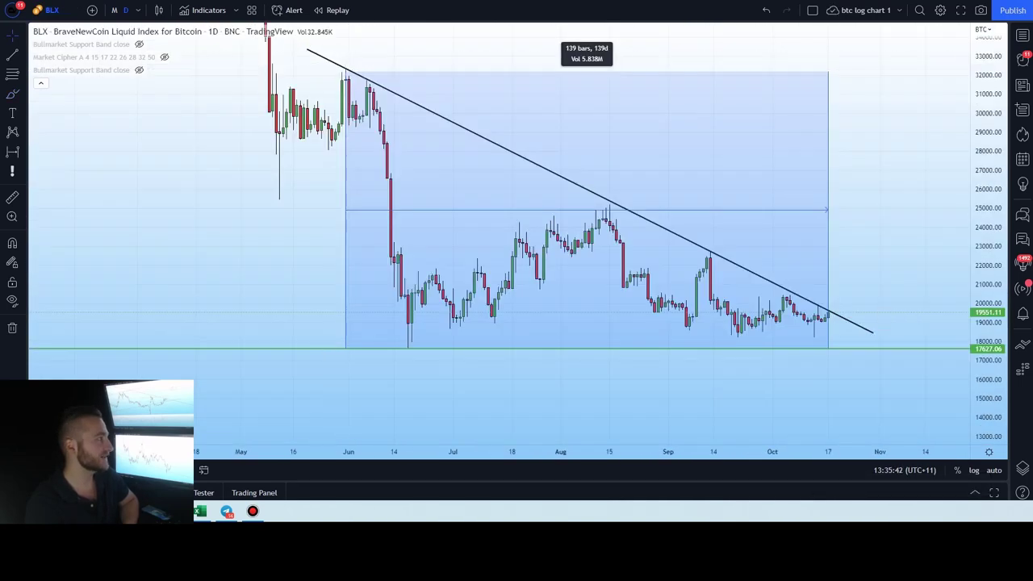
pyautogui.press('space')
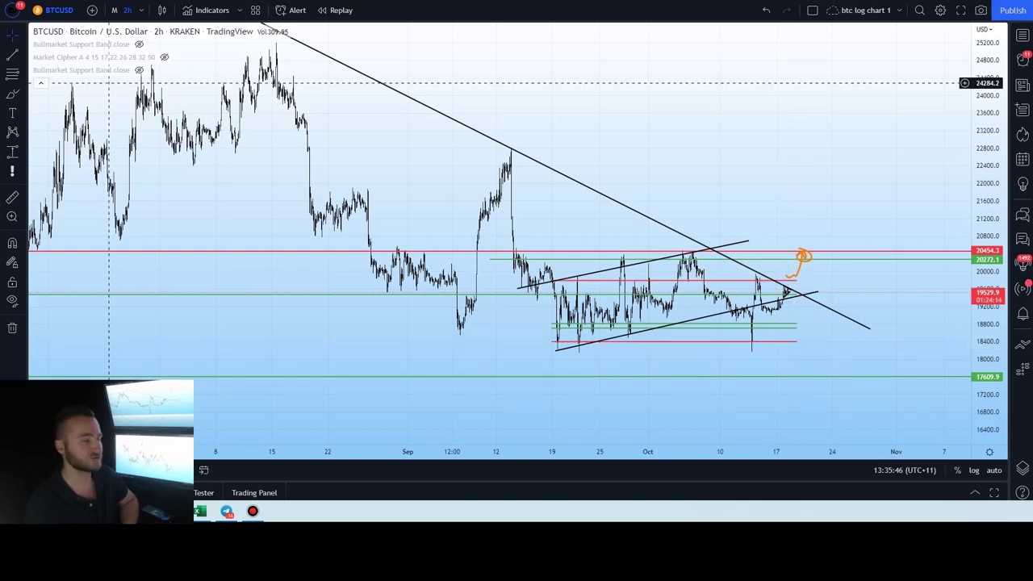
pyautogui.click(12, 36)
pyautogui.moveTo(927, 376); pyautogui.dragTo(927, 337)
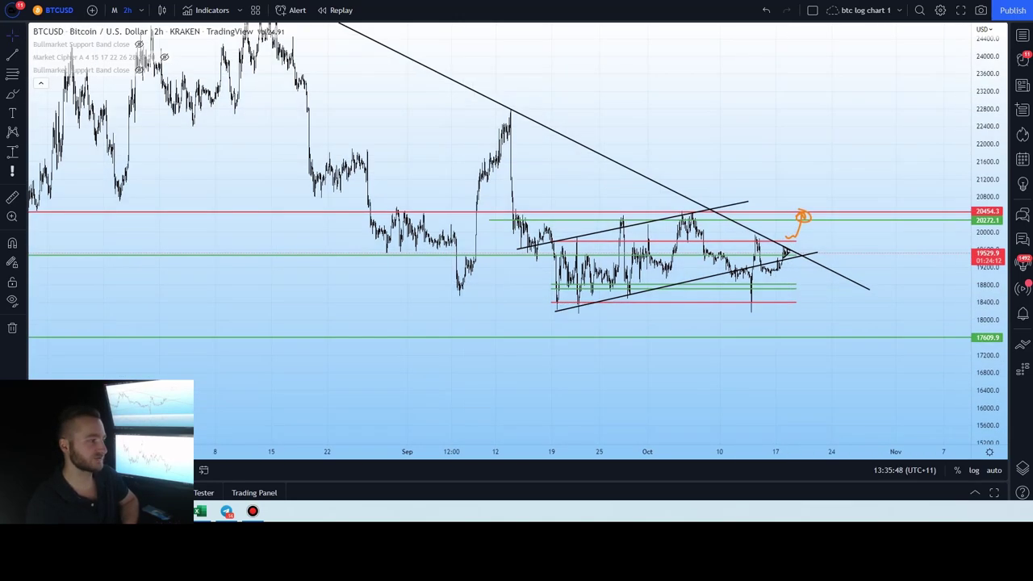
pyautogui.scroll(3, 927, 306)
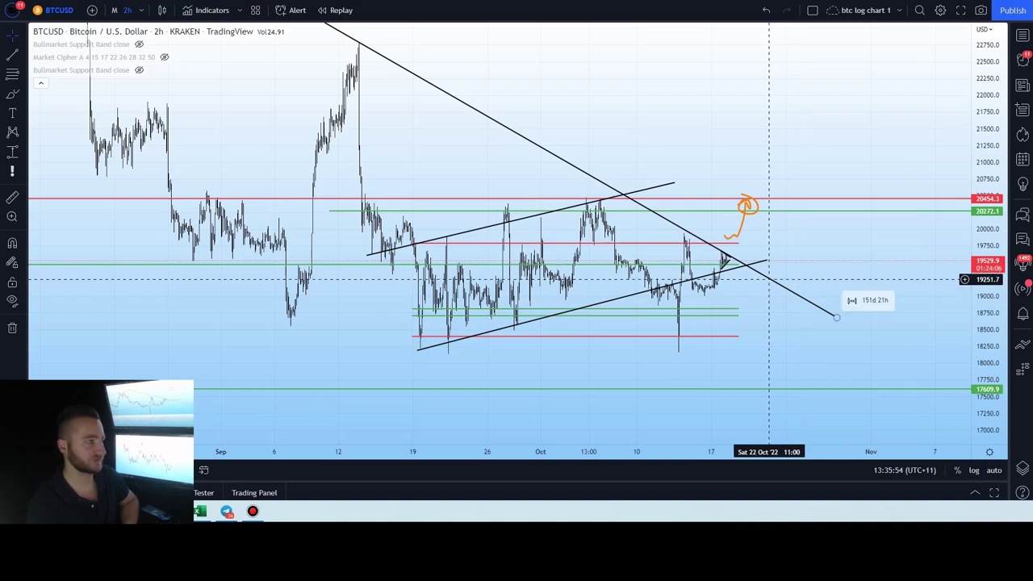
pyautogui.click(12, 94)
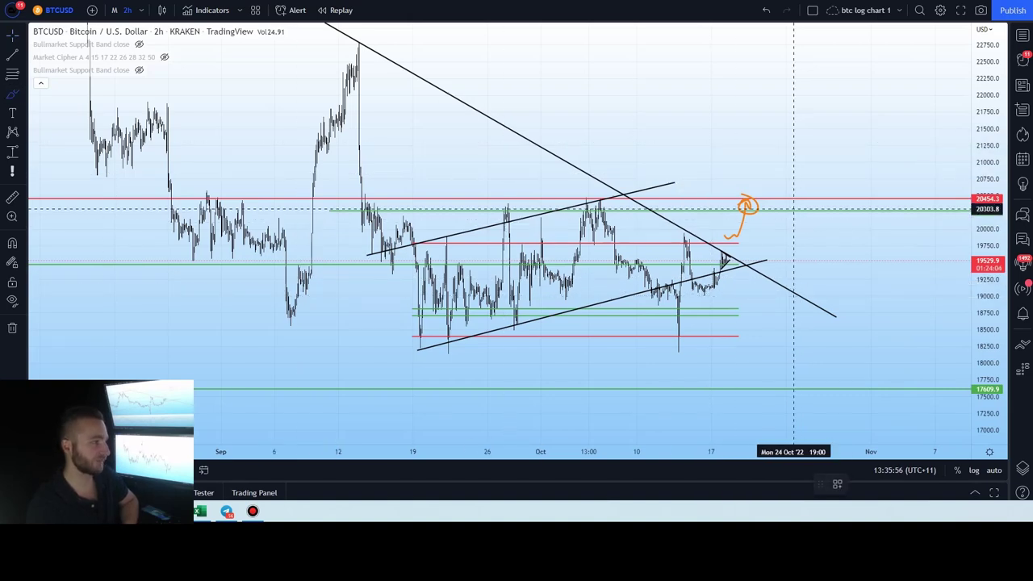
pyautogui.moveTo(767, 198)
pyautogui.mouseDown()
pyautogui.moveTo(749, 212)
pyautogui.moveTo(760, 196)
pyautogui.mouseUp()
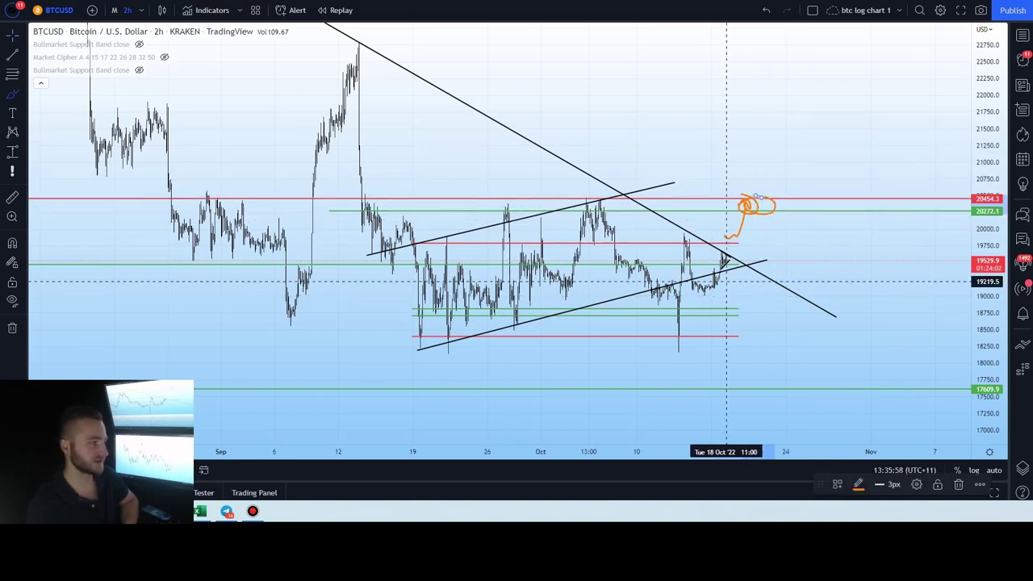
pyautogui.moveTo(730, 330); pyautogui.dragTo(728, 333)
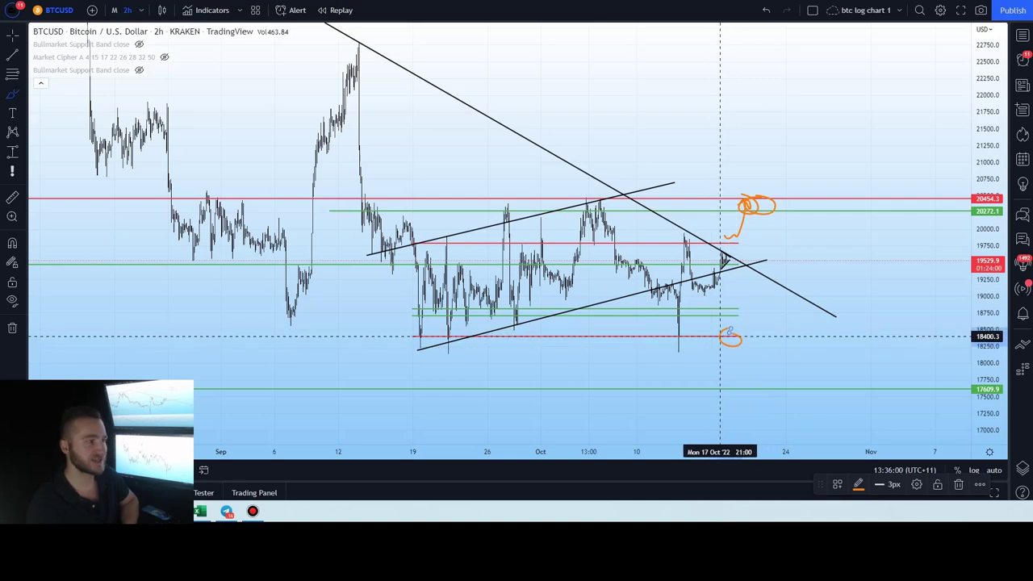
# Sketch and undo a wave between the circled zones, and brush one arrow rising to about 21500 and another falling to 17609.9.
pyautogui.moveTo(460, 208)
pyautogui.mouseDown()
pyautogui.moveTo(519, 295)
pyautogui.moveTo(634, 236)
pyautogui.moveTo(734, 211)
pyautogui.mouseUp()
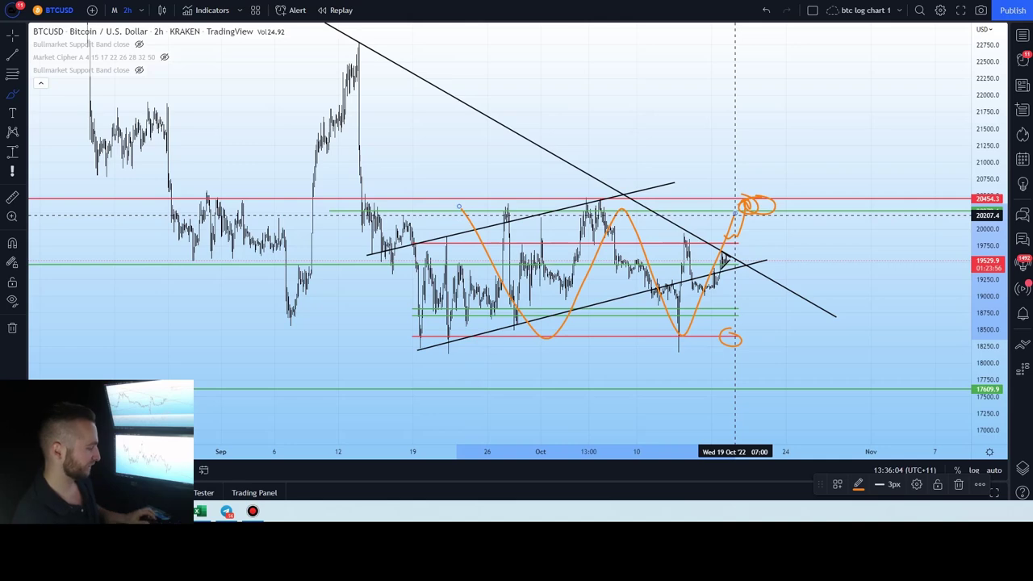
pyautogui.hotkey('ctrl', 'z')
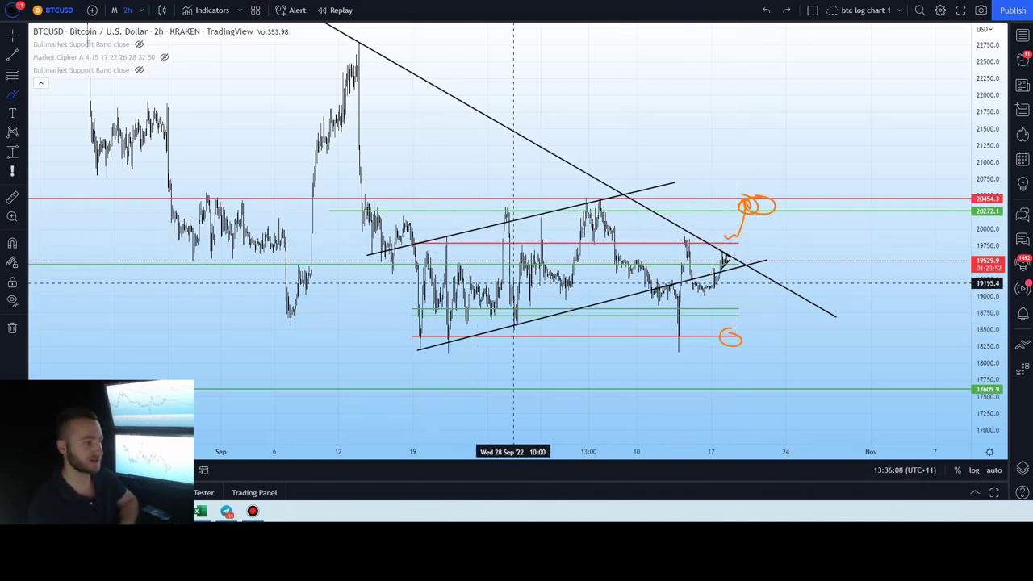
pyautogui.moveTo(757, 190)
pyautogui.mouseDown()
pyautogui.moveTo(761, 198)
pyautogui.moveTo(782, 173)
pyautogui.moveTo(796, 129)
pyautogui.moveTo(801, 141)
pyautogui.mouseUp()
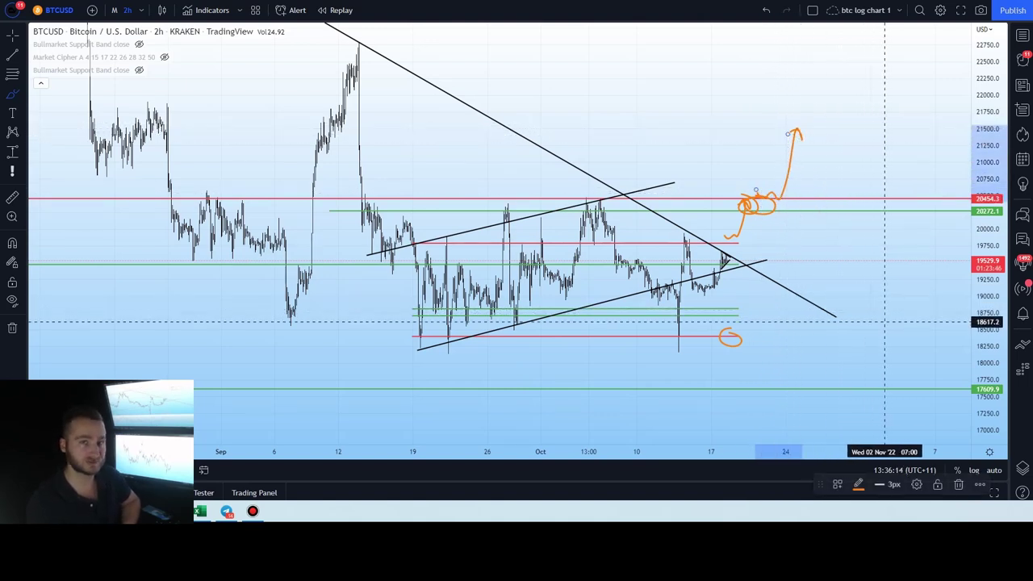
pyautogui.moveTo(734, 337)
pyautogui.mouseDown()
pyautogui.moveTo(762, 388)
pyautogui.moveTo(773, 376)
pyautogui.mouseUp()
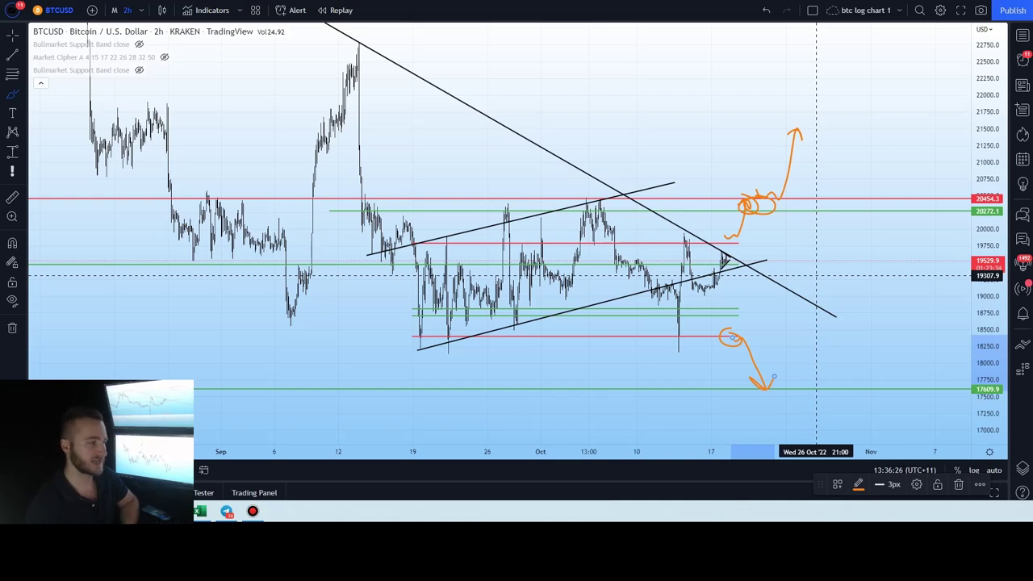
# Examine the small triangle and the price range between the two circled breakout zones on the 2-hour chart.
pyautogui.scroll(5, 815, 275)
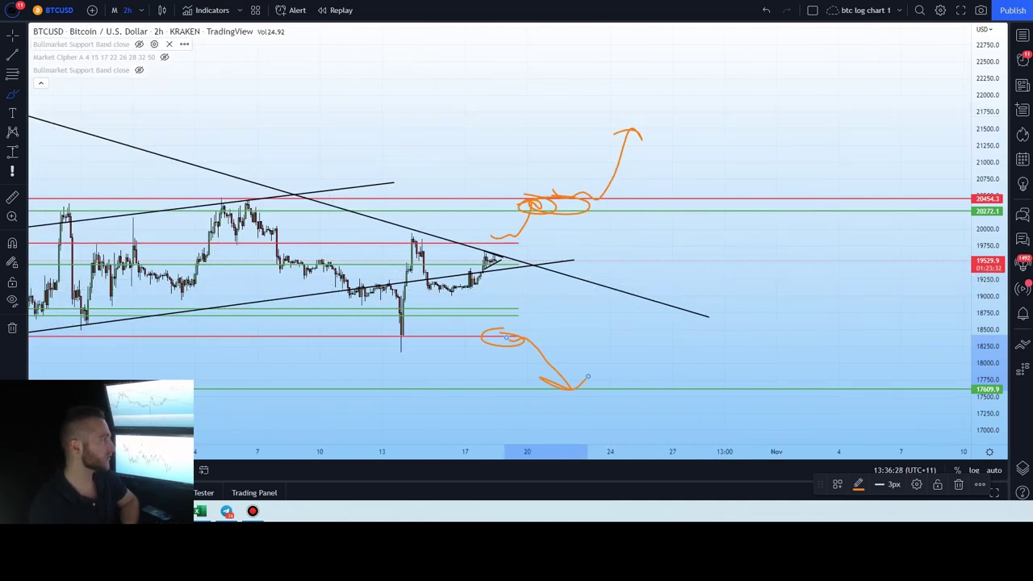
pyautogui.click(23, 36)
pyautogui.moveTo(745, 265); pyautogui.dragTo(872, 224)
pyautogui.press('Delete')
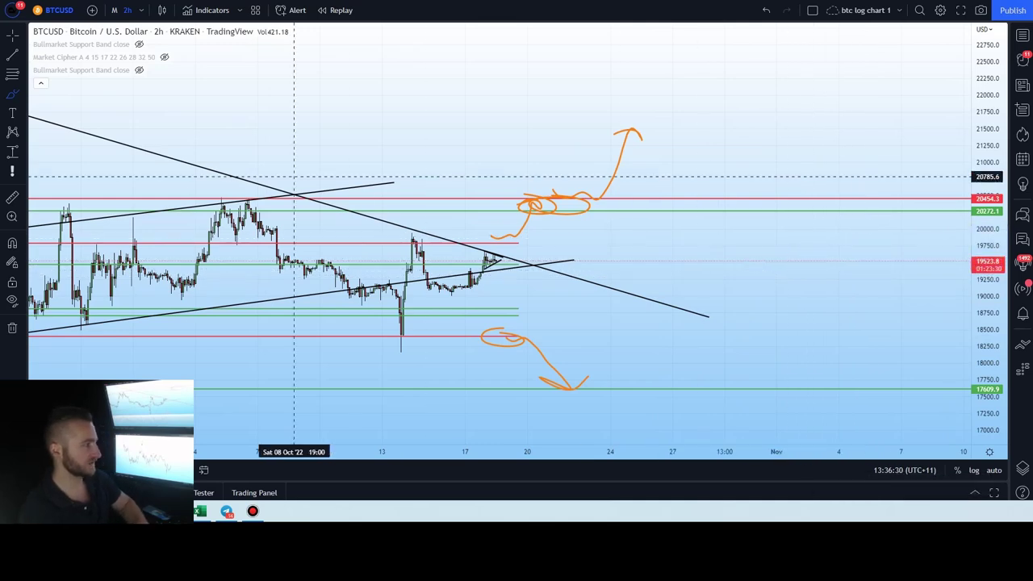
pyautogui.click(12, 36)
pyautogui.moveTo(797, 316)
pyautogui.mouseDown()
pyautogui.moveTo(954, 261)
pyautogui.moveTo(986, 147)
pyautogui.mouseUp()
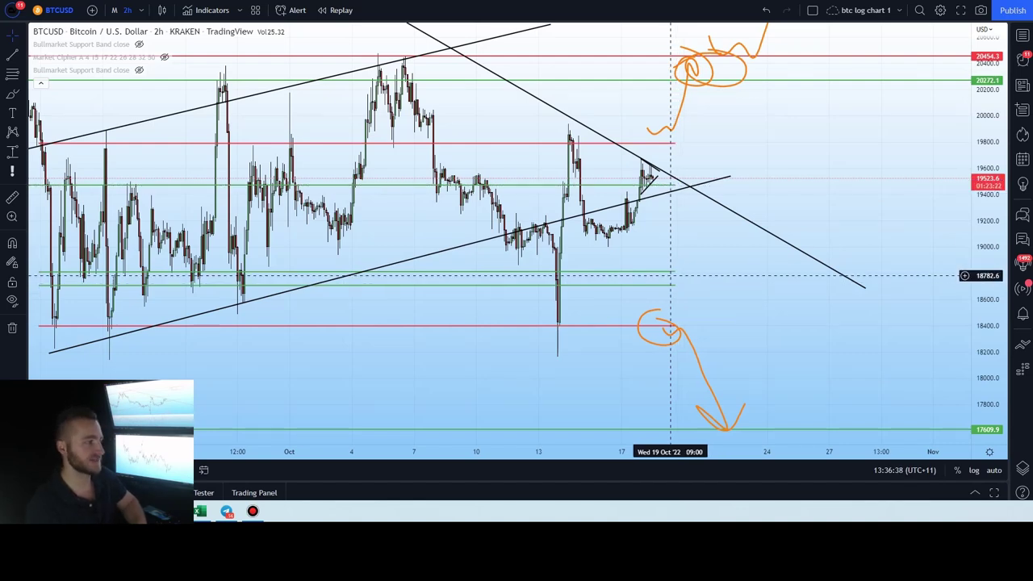
pyautogui.click(674, 284)
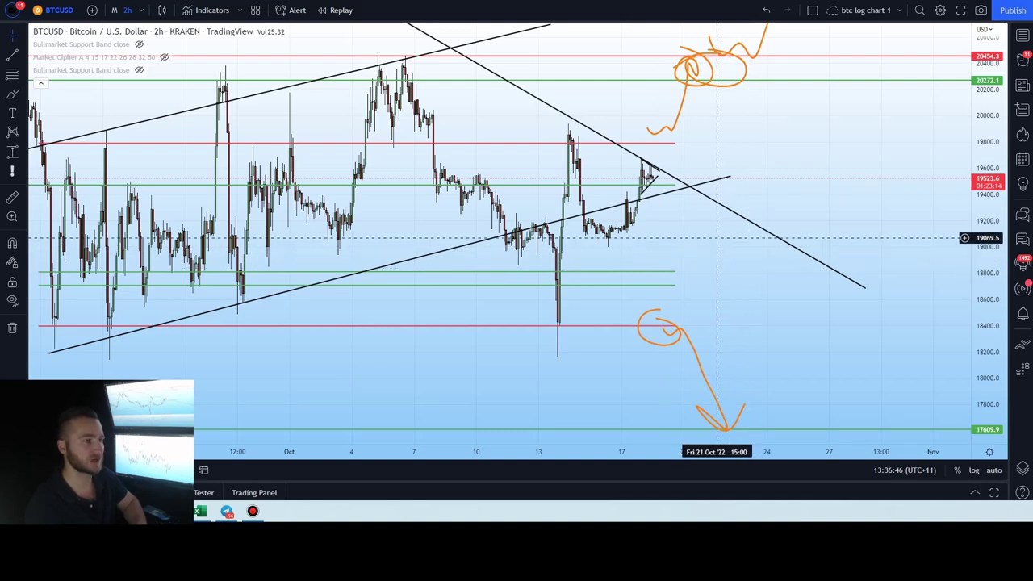
pyautogui.moveTo(703, 263); pyautogui.dragTo(823, 288)
pyautogui.scroll(-2, 825, 287)
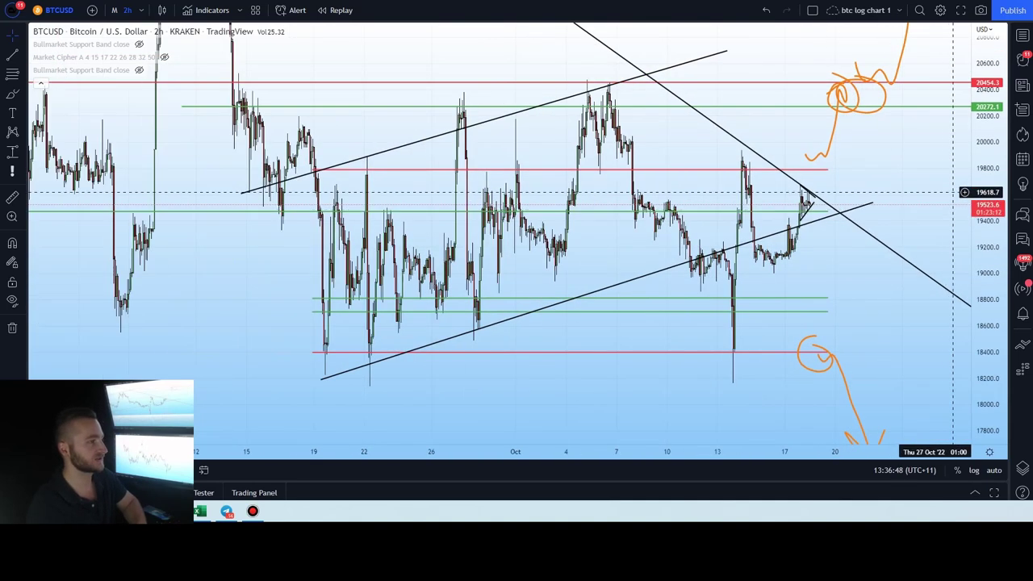
pyautogui.moveTo(986, 173); pyautogui.dragTo(986, 253)
pyautogui.moveTo(860, 251); pyautogui.dragTo(812, 259)
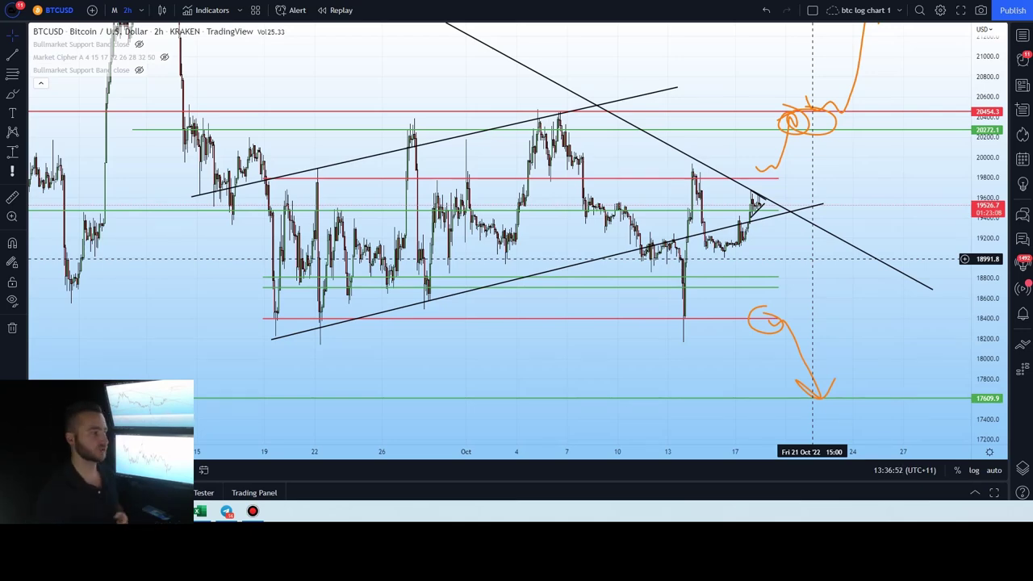
# Set the chart interval to 5 minutes and frame the small triangle formed on 18 October.
pyautogui.click(127, 9)
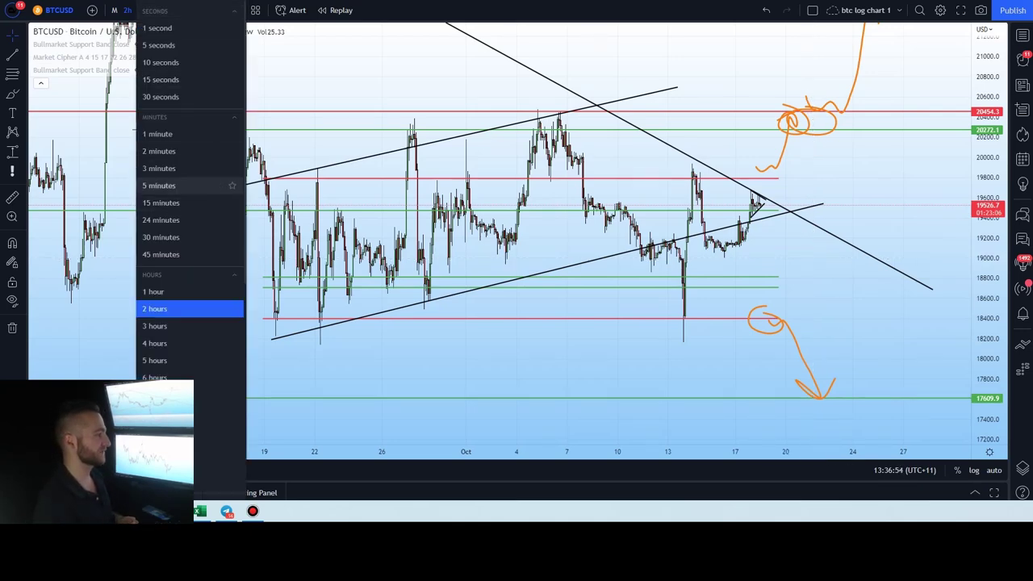
pyautogui.click(174, 187)
pyautogui.moveTo(989, 352); pyautogui.dragTo(989, 88)
pyautogui.scroll(-4, 952, 87)
pyautogui.moveTo(909, 273); pyautogui.dragTo(860, 401)
pyautogui.moveTo(989, 347); pyautogui.dragTo(989, 129)
pyautogui.scroll(3, 858, 276)
pyautogui.scroll(2, 858, 276)
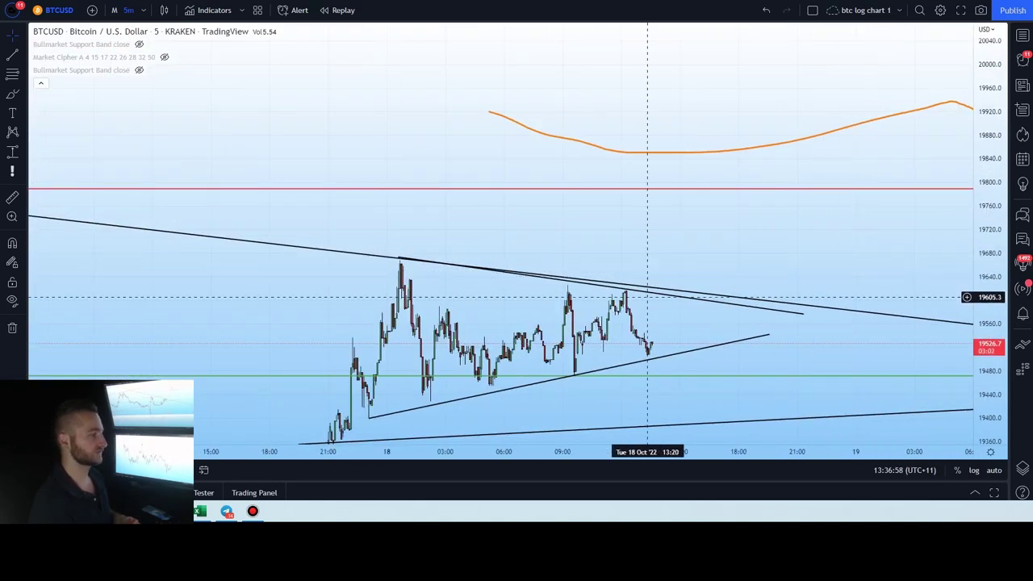
# Place a horizontal ray at 19617.2 across the recent highs inside the small triangle.
pyautogui.click(23, 54)
pyautogui.click(73, 207)
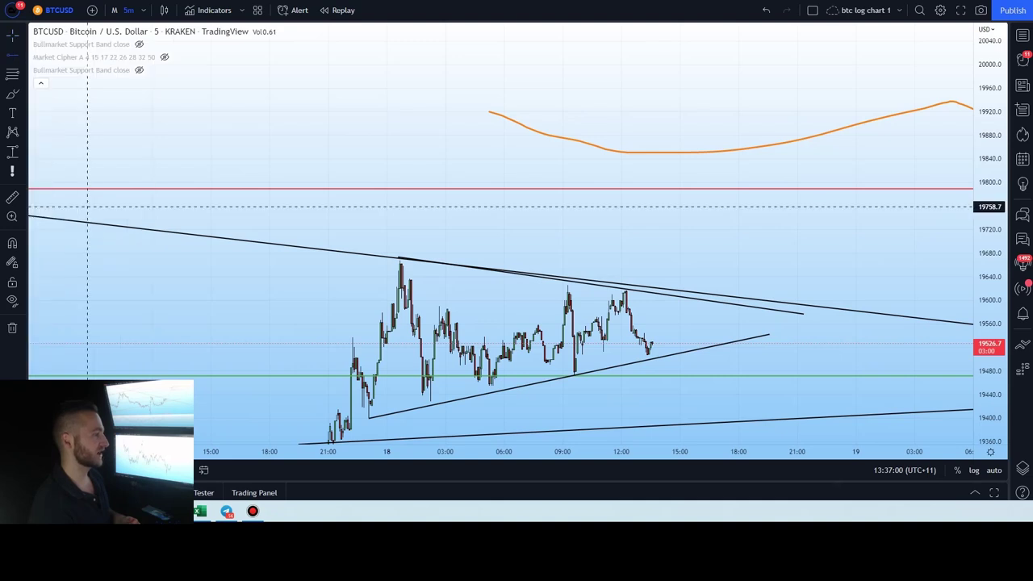
pyautogui.click(348, 289)
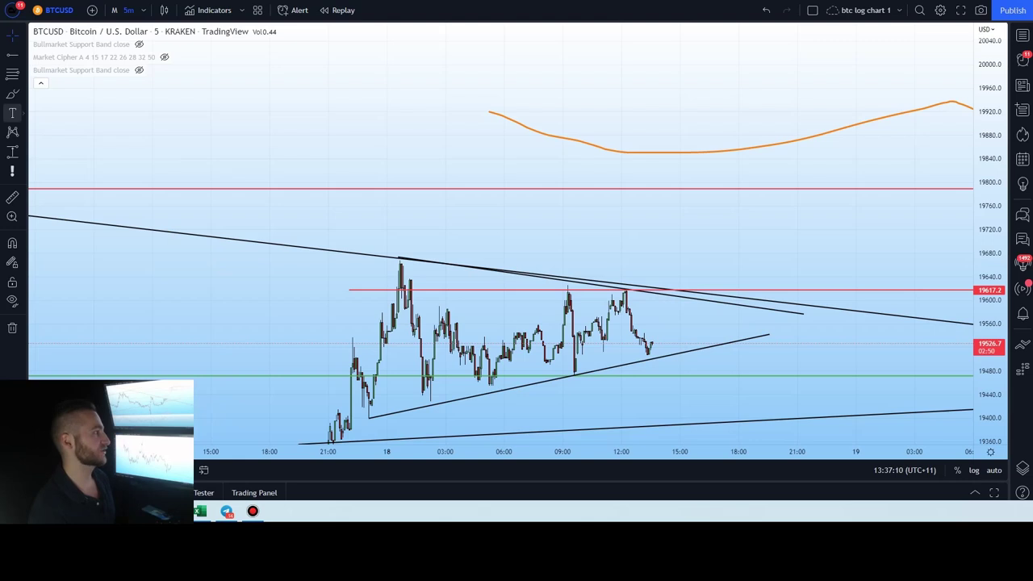
# Brush a rising arrow from the 19617.2 ray up to the red resistance line just below 19800.
pyautogui.click(23, 94)
pyautogui.click(58, 95)
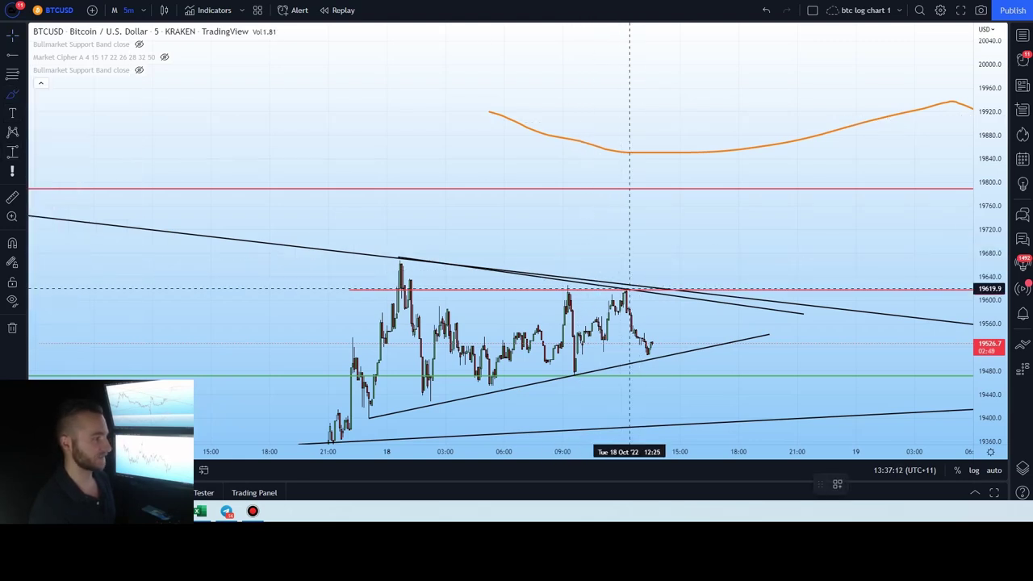
pyautogui.moveTo(642, 288)
pyautogui.mouseDown()
pyautogui.moveTo(661, 281)
pyautogui.moveTo(683, 190)
pyautogui.moveTo(669, 194)
pyautogui.mouseUp()
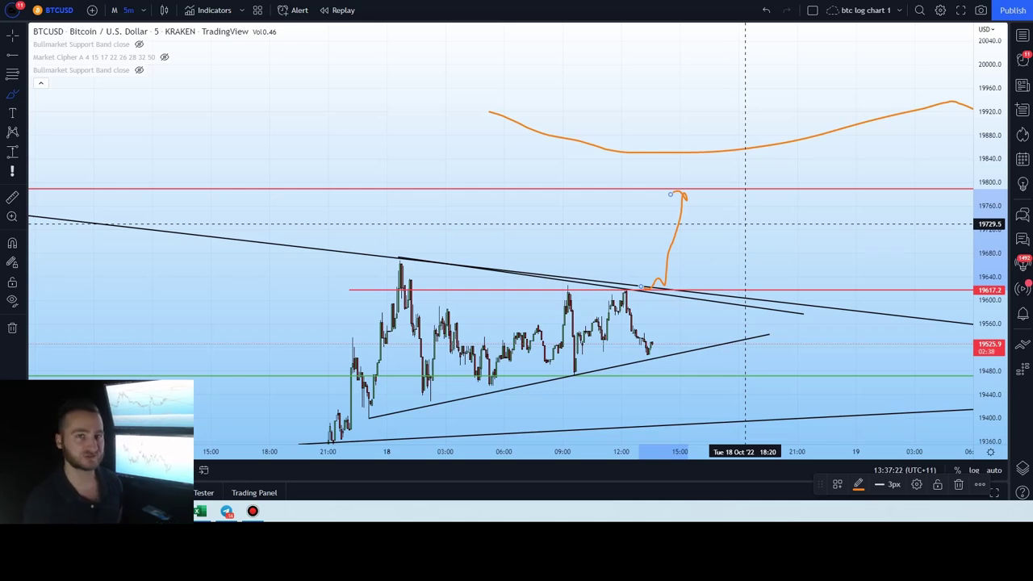
pyautogui.moveTo(988, 136); pyautogui.dragTo(989, 208)
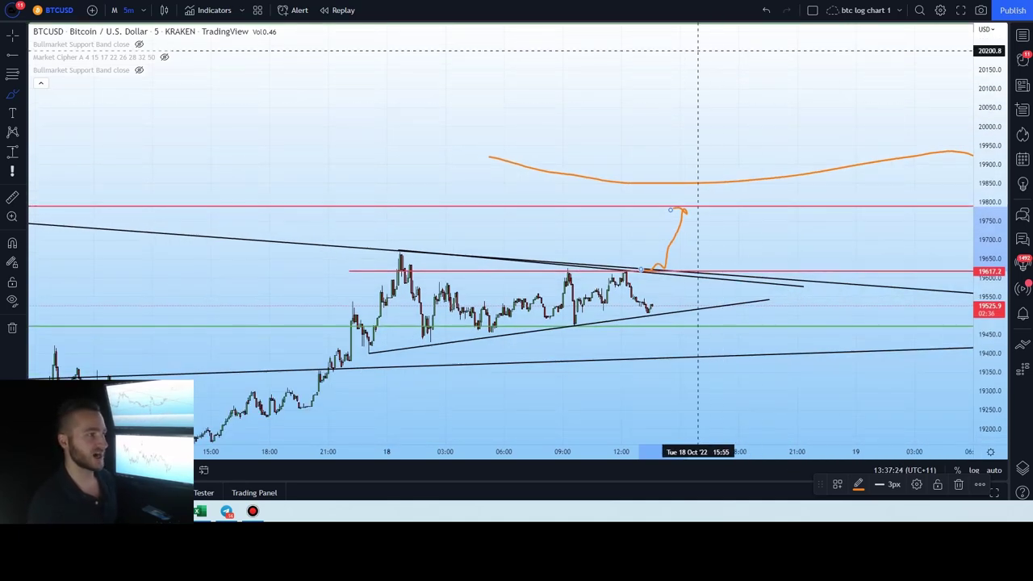
pyautogui.moveTo(988, 80); pyautogui.dragTo(988, 141)
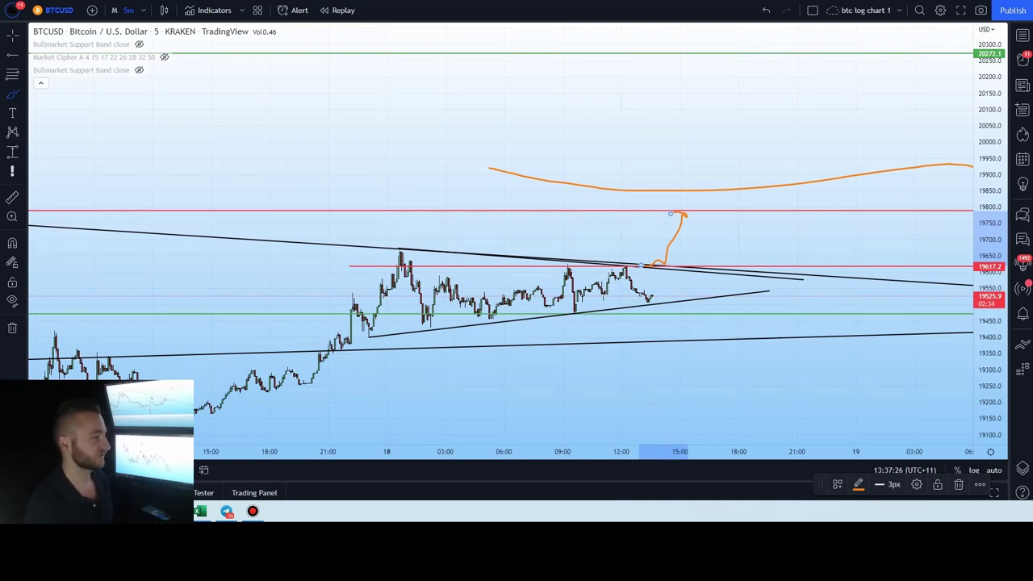